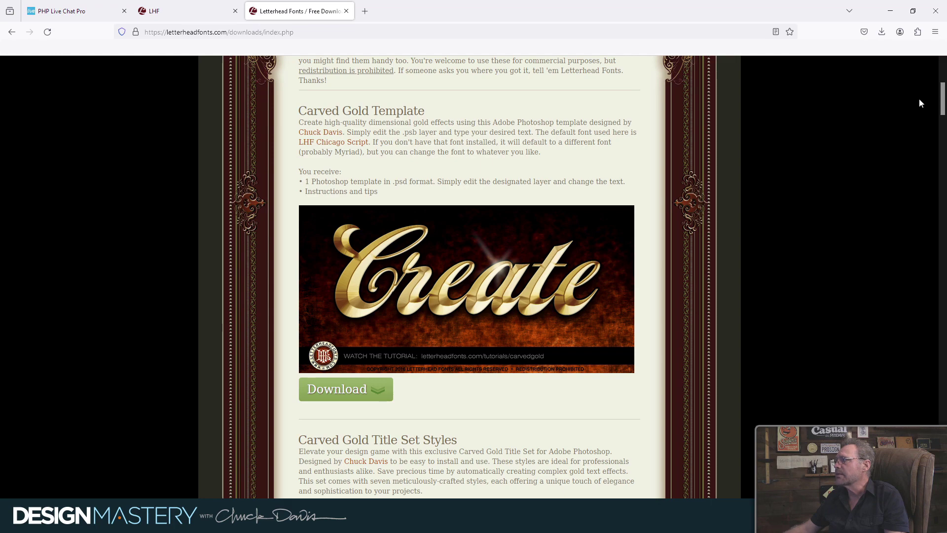
Download the Carved Gold Template and open its EDIT THIS LAYER smart object contents.
left_click_drag(942, 92, 942, 488)
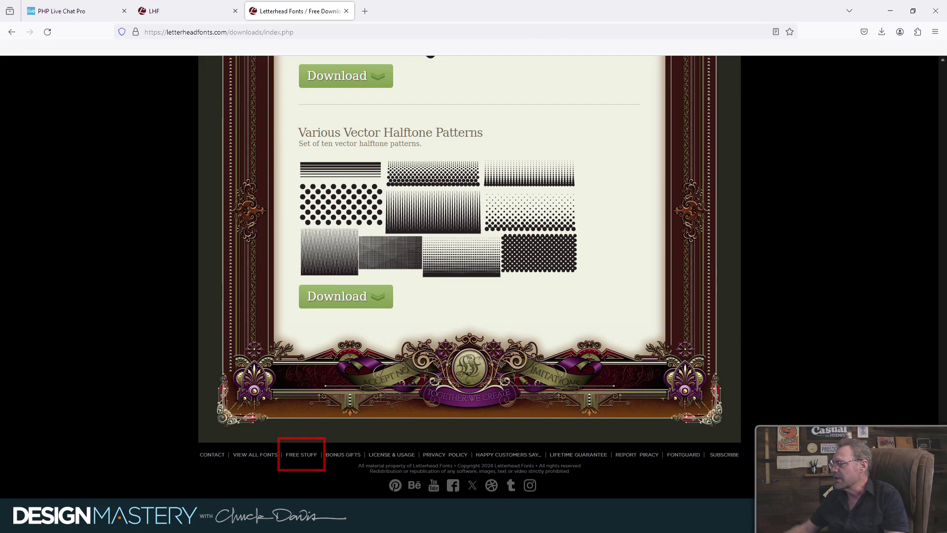
left_click_drag(943, 489, 945, 273)
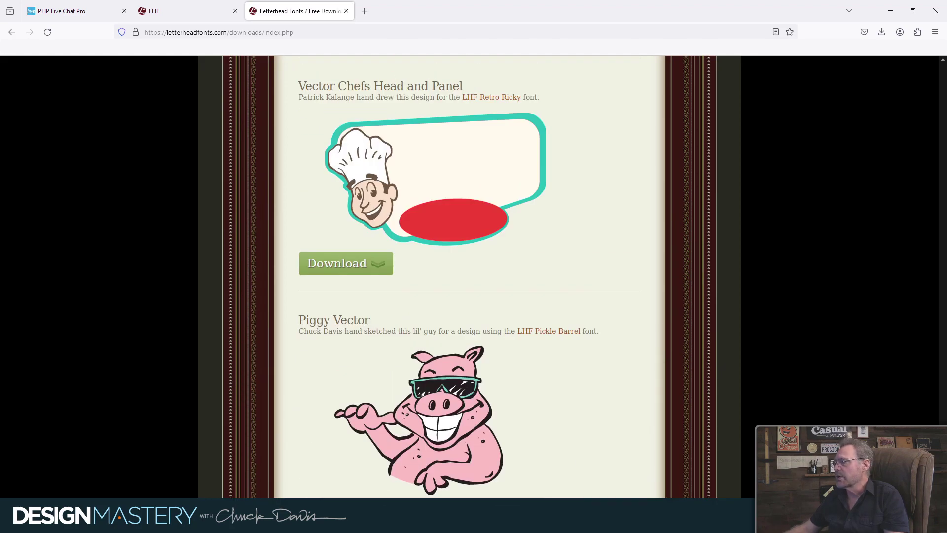
scroll(469, 277, "up", 20)
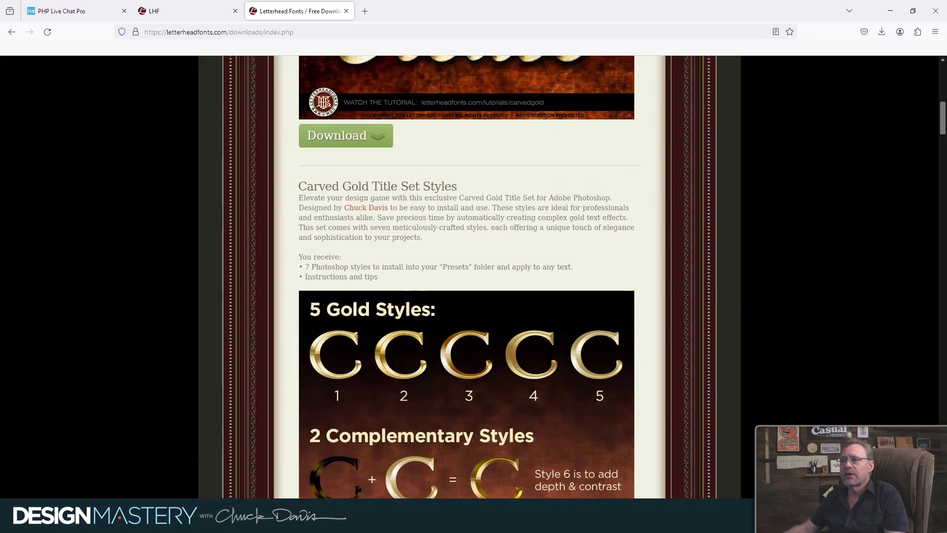
scroll(469, 276, "up", 4)
scroll(469, 277, "up", 1)
scroll(469, 276, "down", 1)
scroll(469, 277, "down", 1)
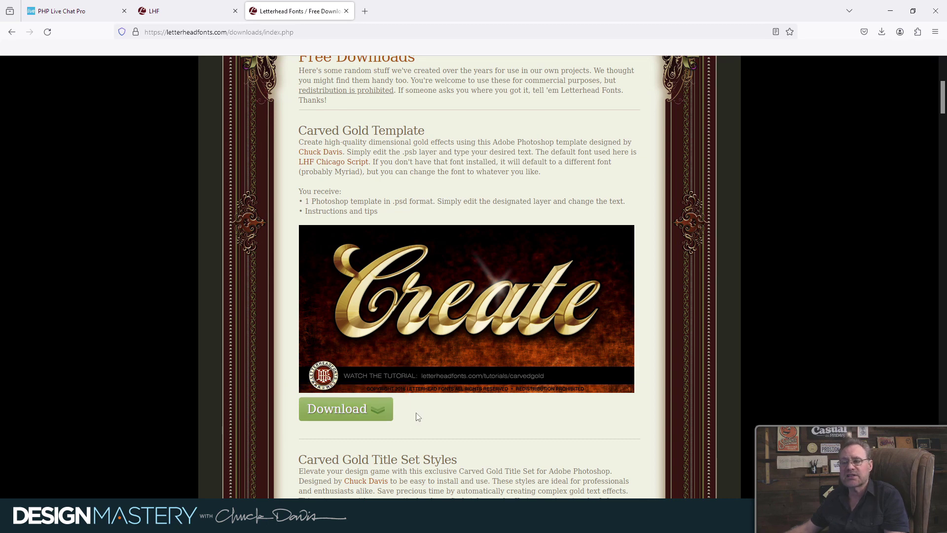
left_click(374, 410)
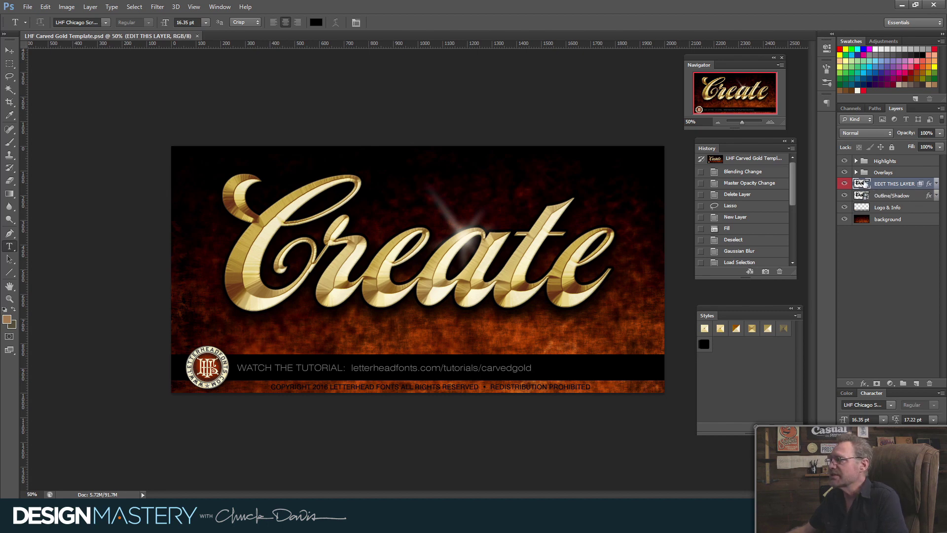
double_click(861, 184)
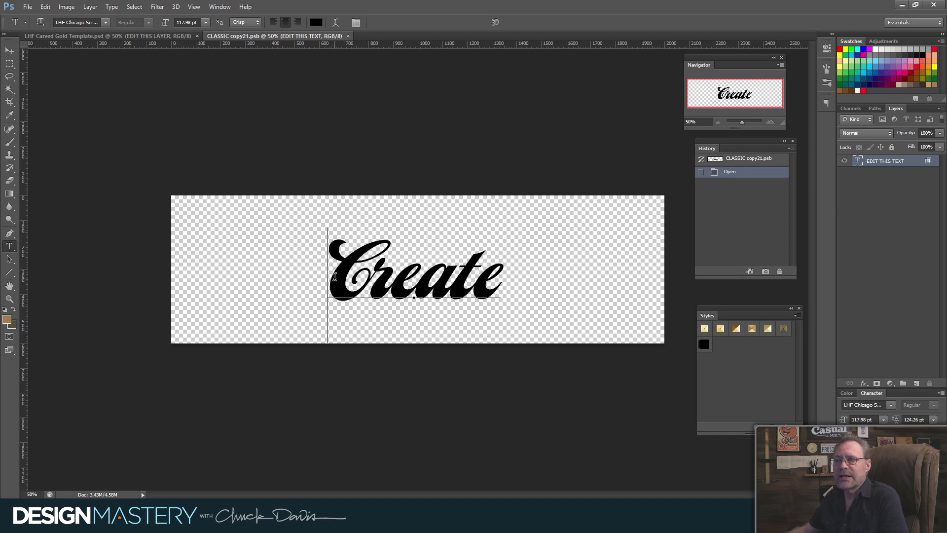
Replace the word 'Create' with 'Gold' in the text contents and save the file.
left_click_drag(335, 276, 570, 265)
type("G")
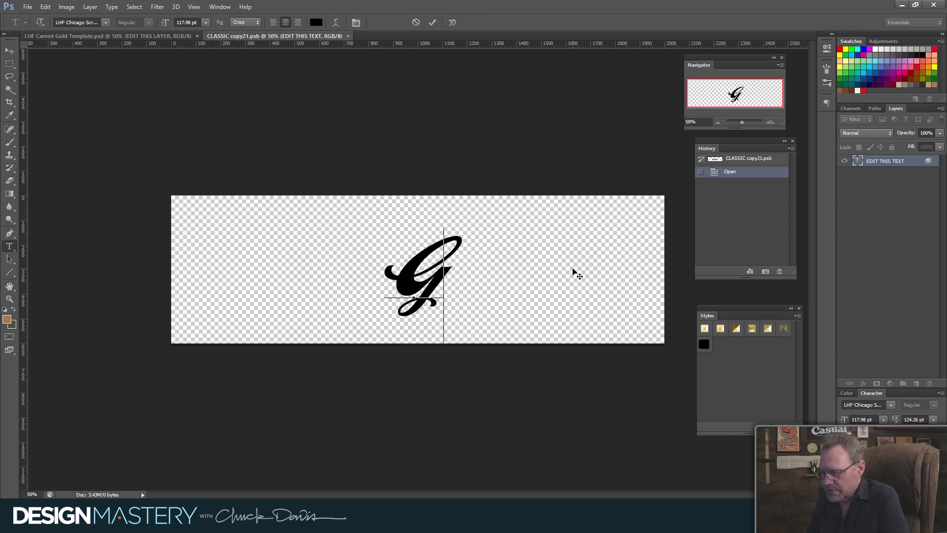
type("old")
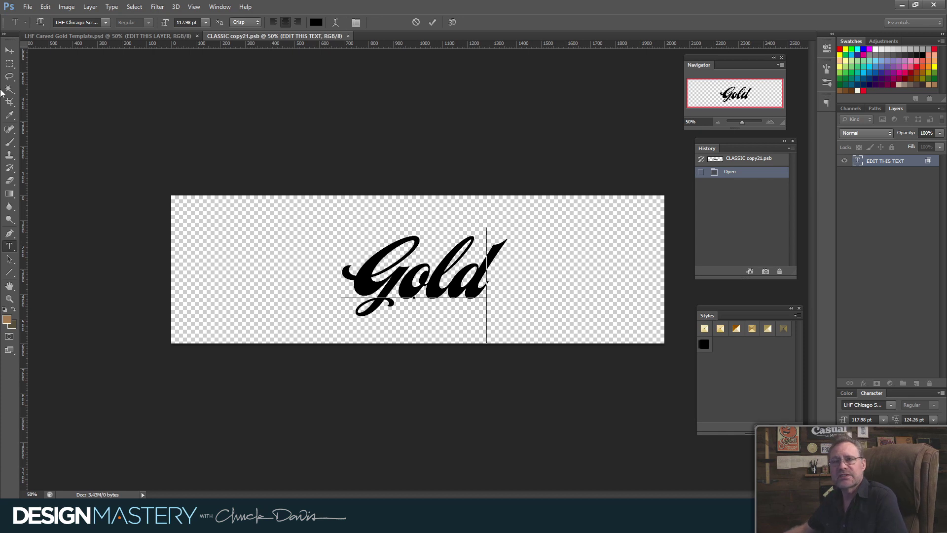
left_click(9, 52)
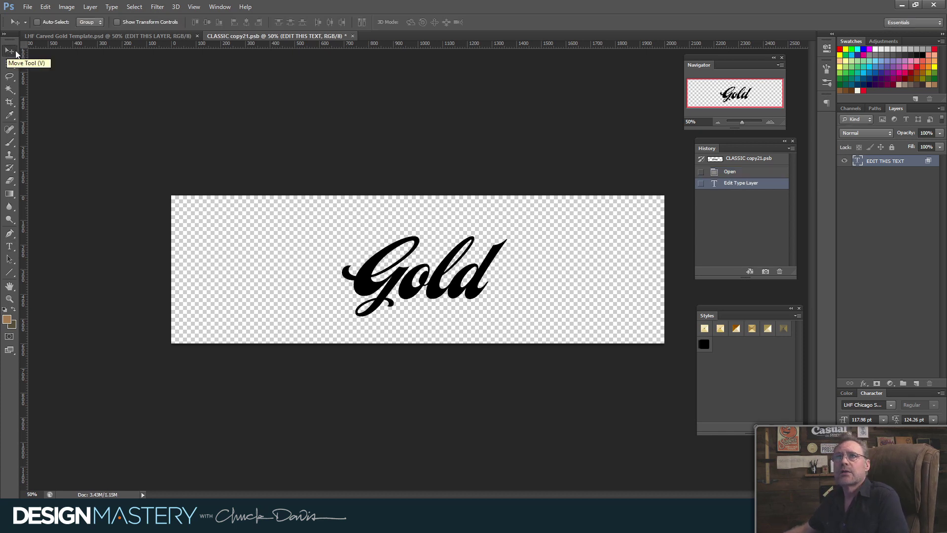
left_click(28, 7)
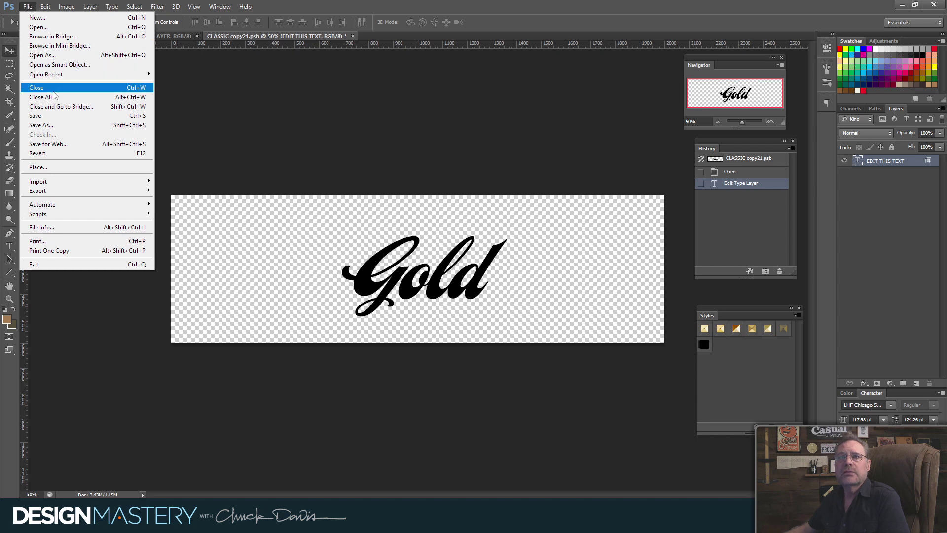
left_click(52, 116)
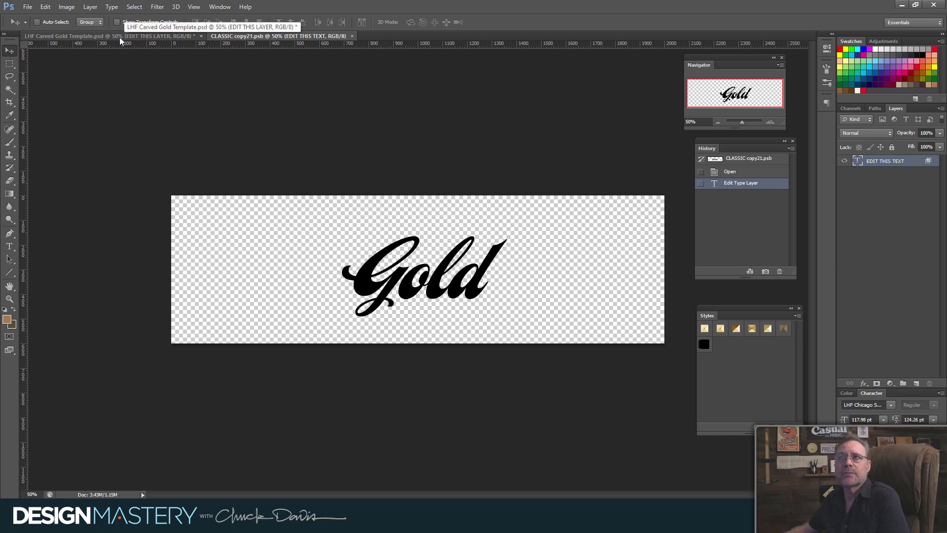
left_click(119, 37)
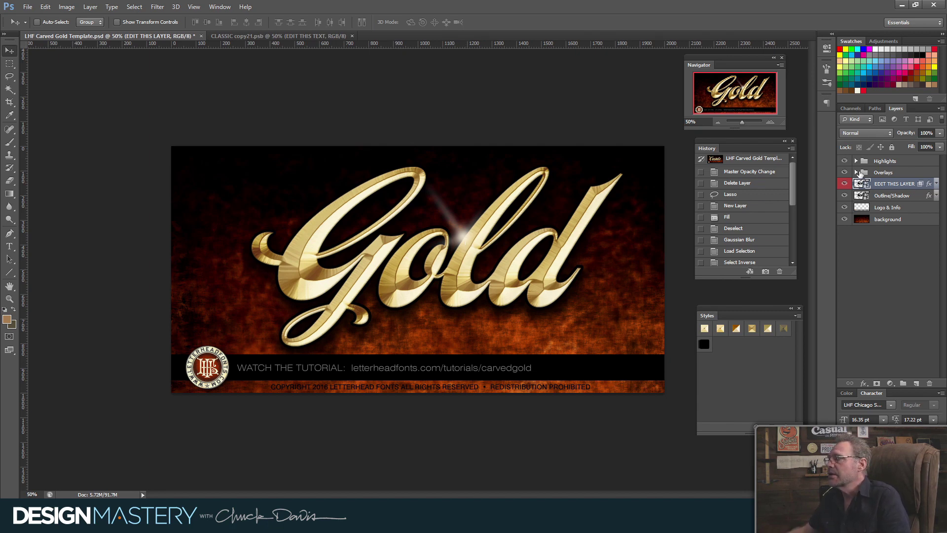
left_click(881, 162)
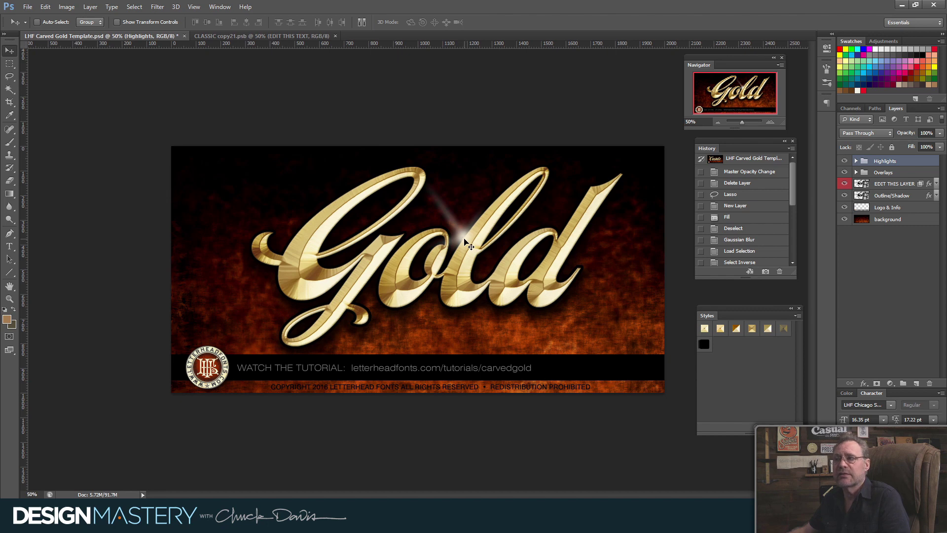
Drag the glint sparkle above the G, onto the d, and finally just below the o.
left_click_drag(463, 239, 424, 242)
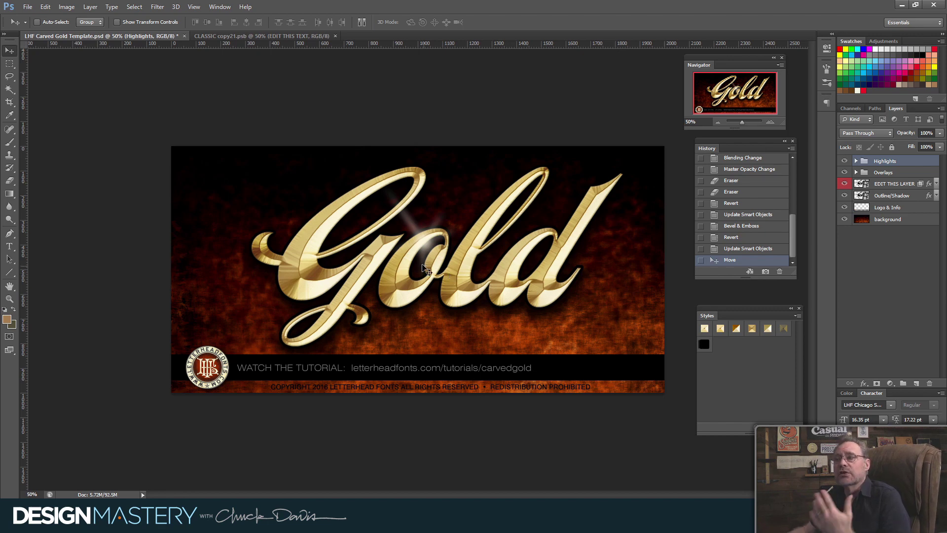
left_click_drag(427, 248, 360, 198)
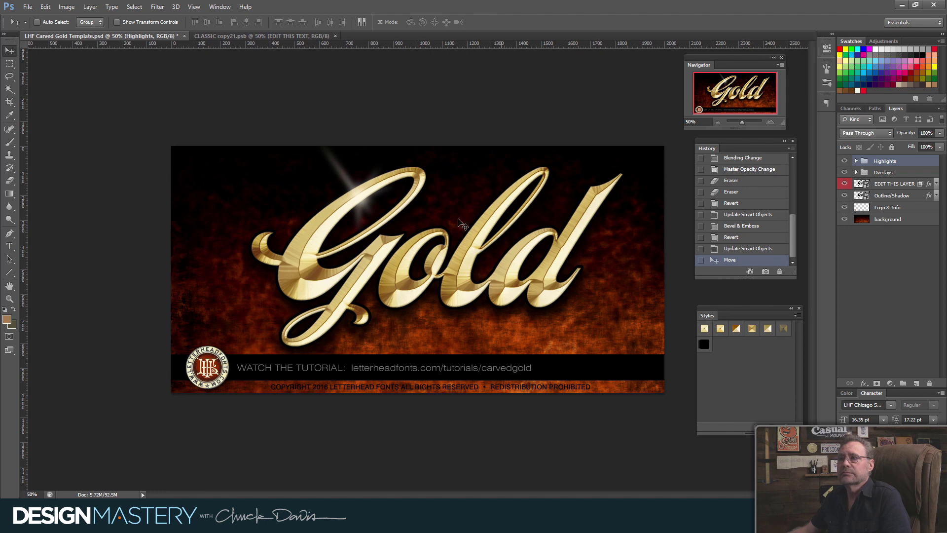
mouse_move(366, 206)
left_mouse_down()
mouse_move(553, 269)
mouse_move(532, 252)
mouse_move(447, 290)
mouse_move(401, 282)
left_mouse_up()
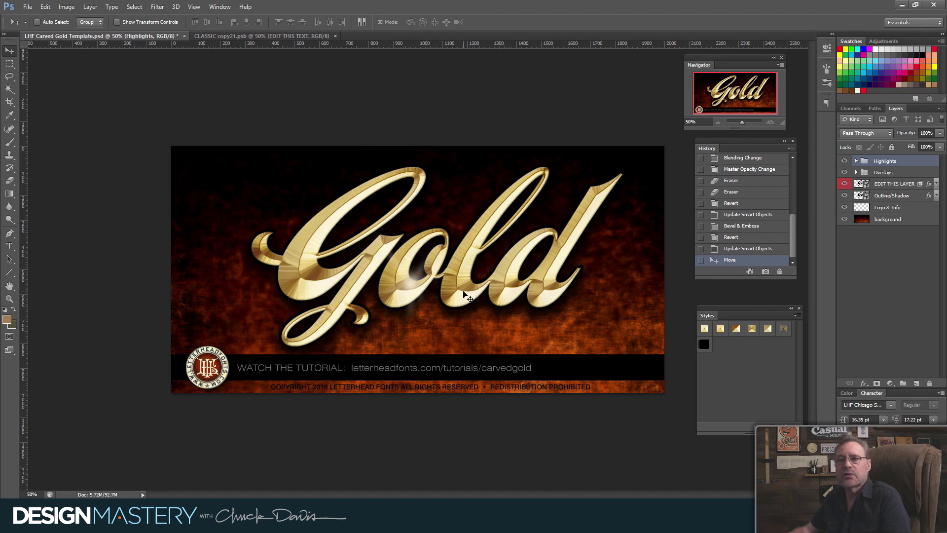
left_click_drag(407, 284, 409, 297)
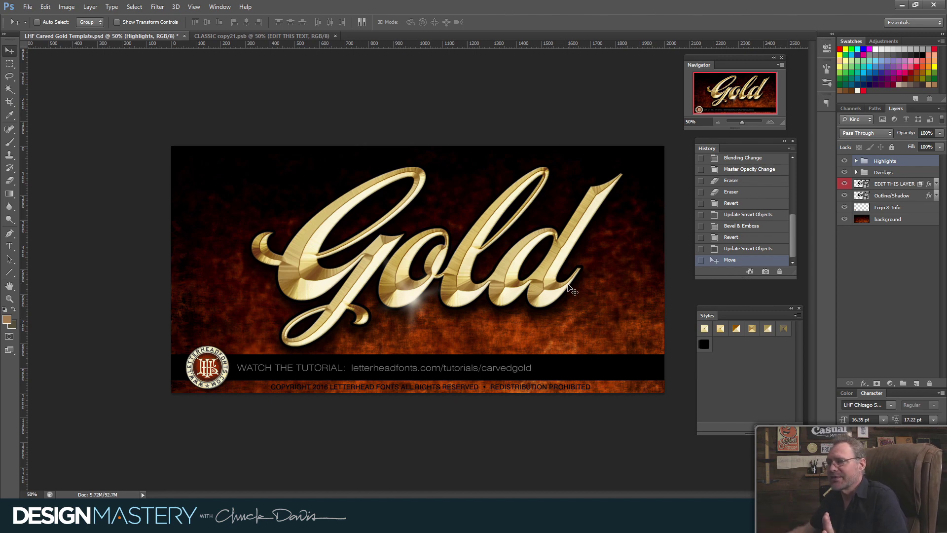
Expand Highlights, swap to highlight layer 1, and move its sparkle near the d.
left_click(855, 161)
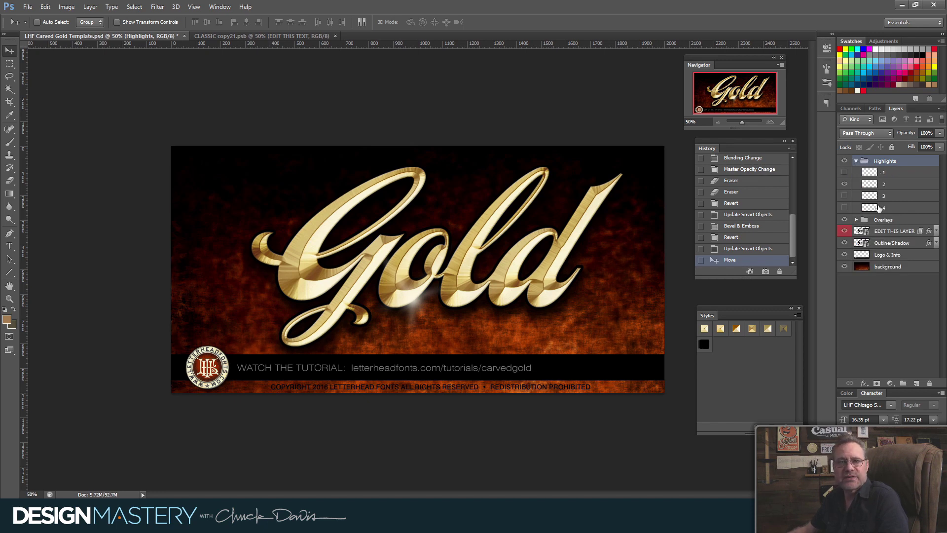
left_click(846, 183)
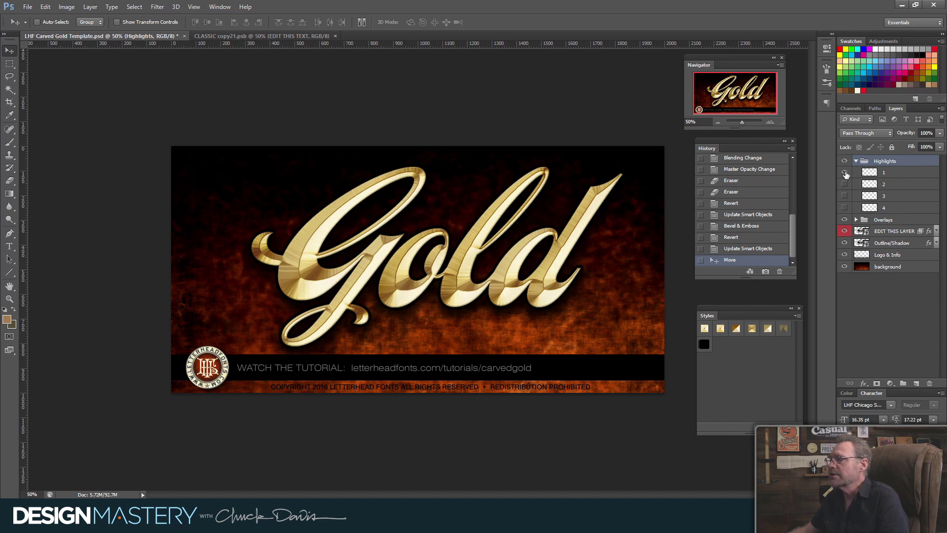
left_click(845, 172)
left_click(890, 174)
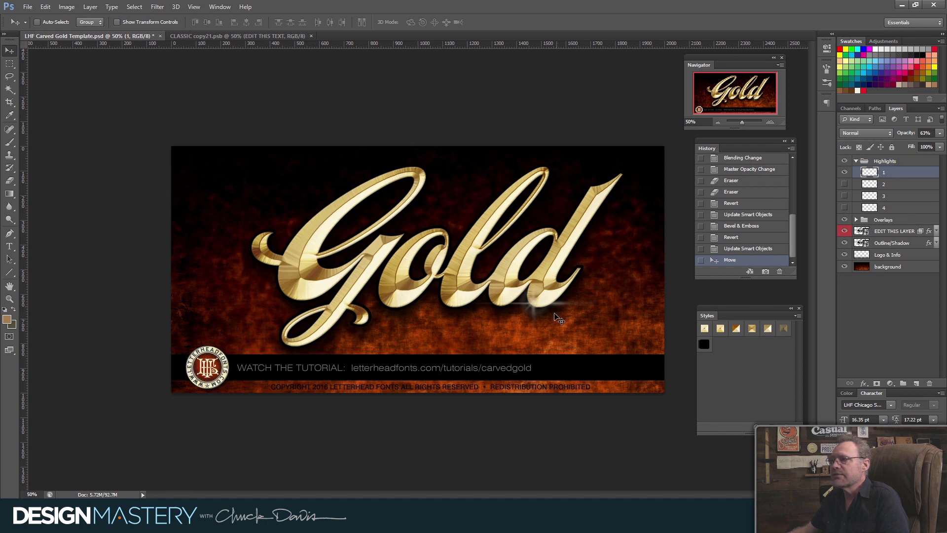
mouse_move(544, 310)
left_mouse_down()
mouse_move(519, 332)
mouse_move(511, 326)
left_mouse_up()
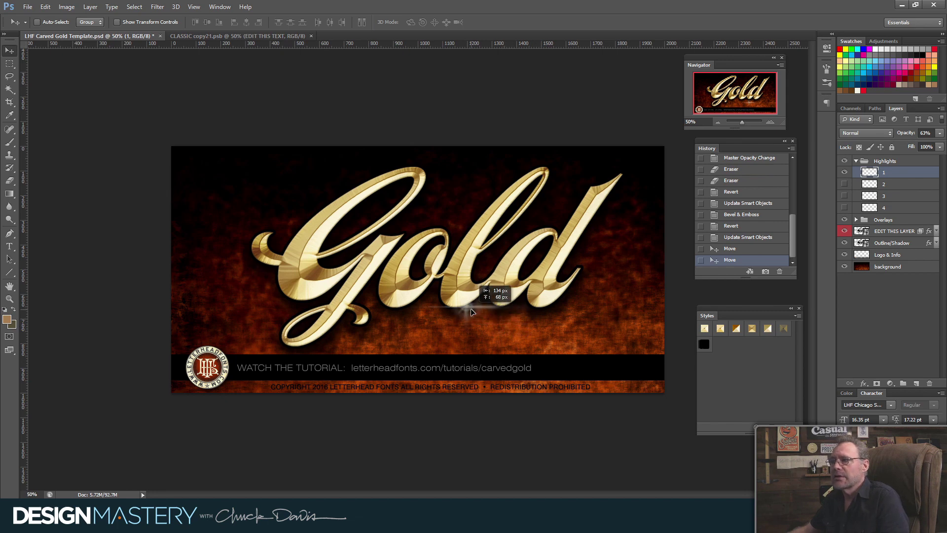
left_click_drag(518, 324, 496, 227)
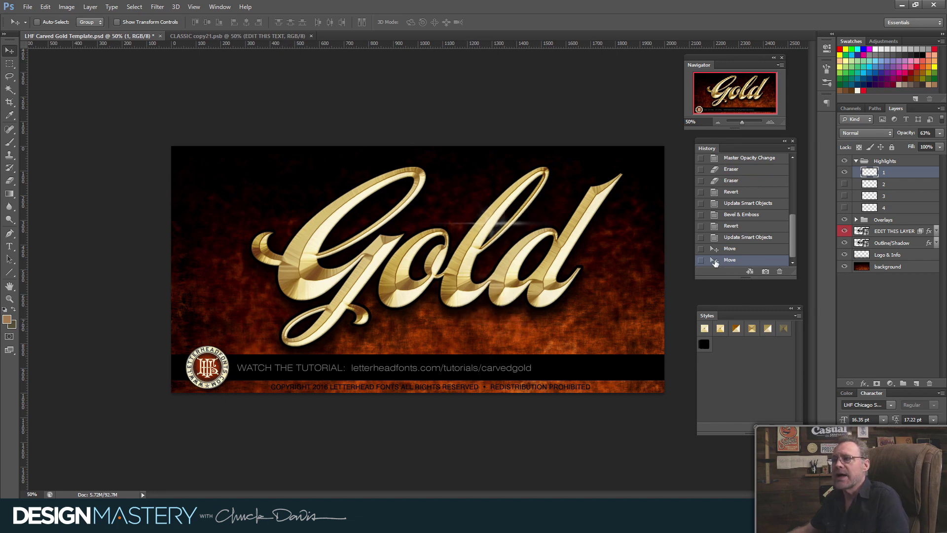
Move the layer 3 sparkle near the l and the layer 4 sparkle to the G's top.
left_click(845, 172)
left_click(844, 195)
left_click(888, 196)
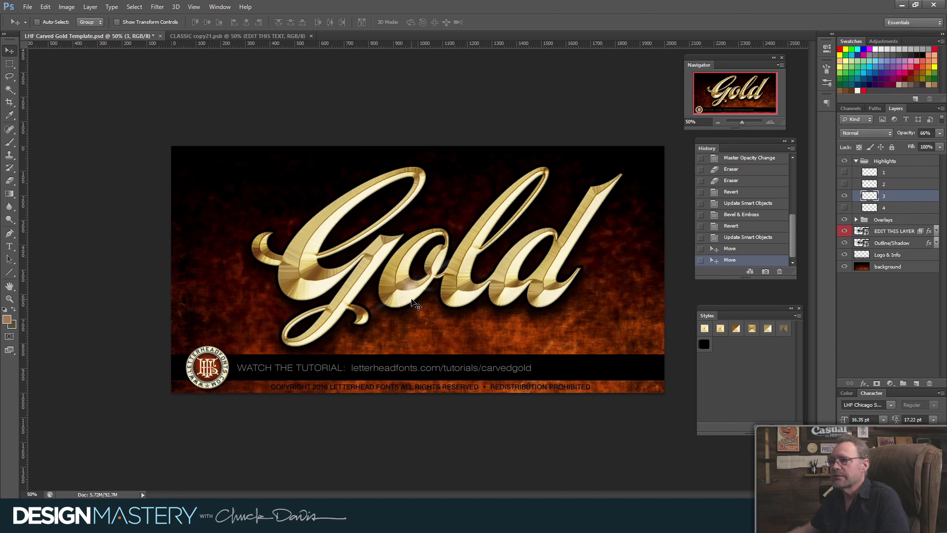
mouse_move(407, 300)
left_mouse_down()
mouse_move(437, 241)
mouse_move(415, 213)
mouse_move(425, 217)
left_mouse_up()
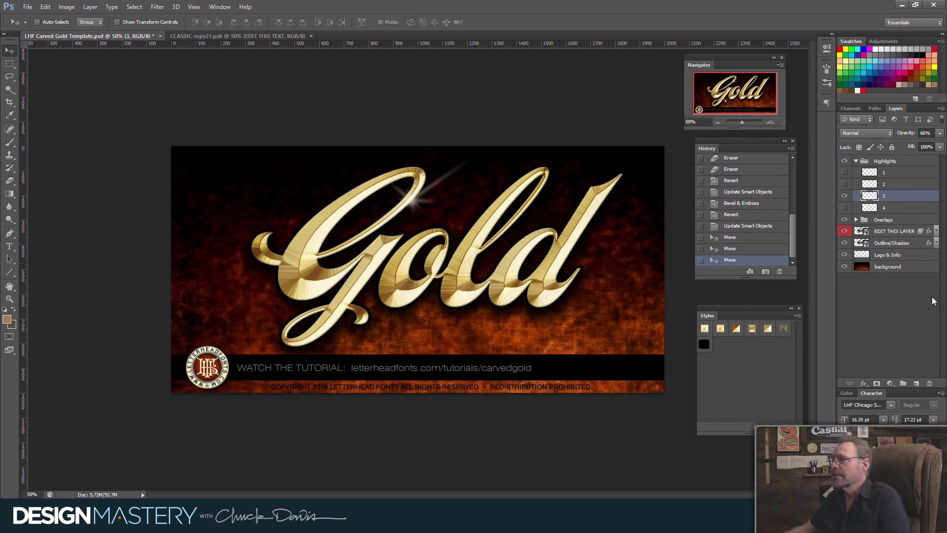
left_click(844, 196)
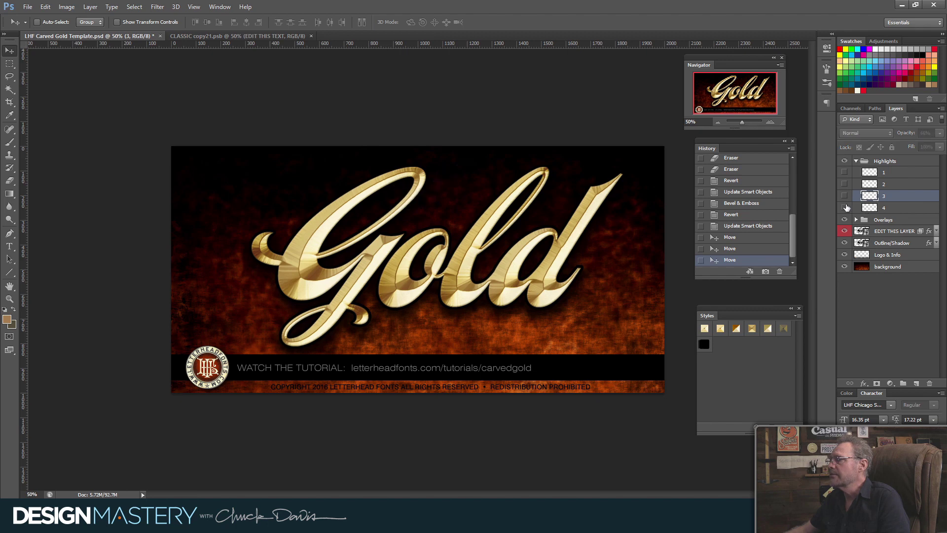
left_click(885, 208)
left_click_drag(296, 318, 408, 209)
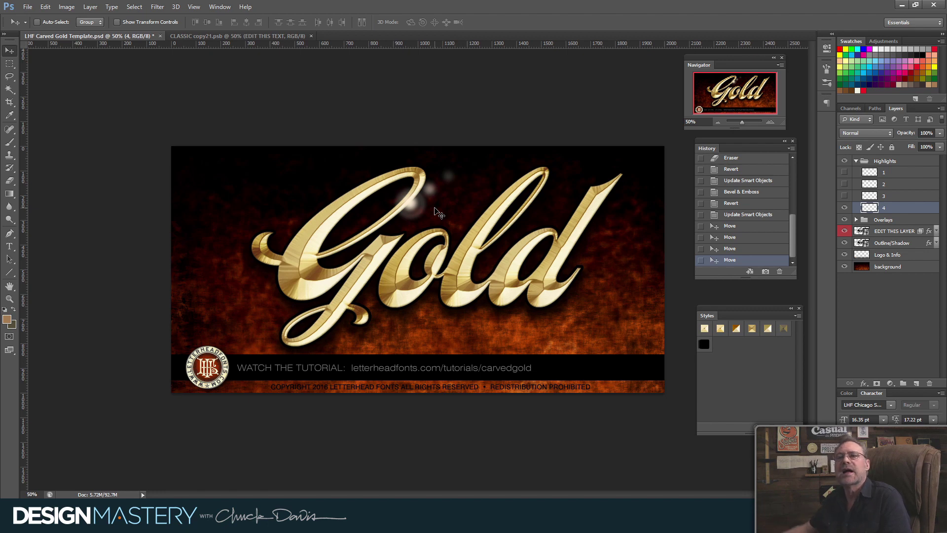
Shift the layer 1 streak up and right, then reposition the layer 2 sparkle.
left_click(882, 173)
left_click(843, 172)
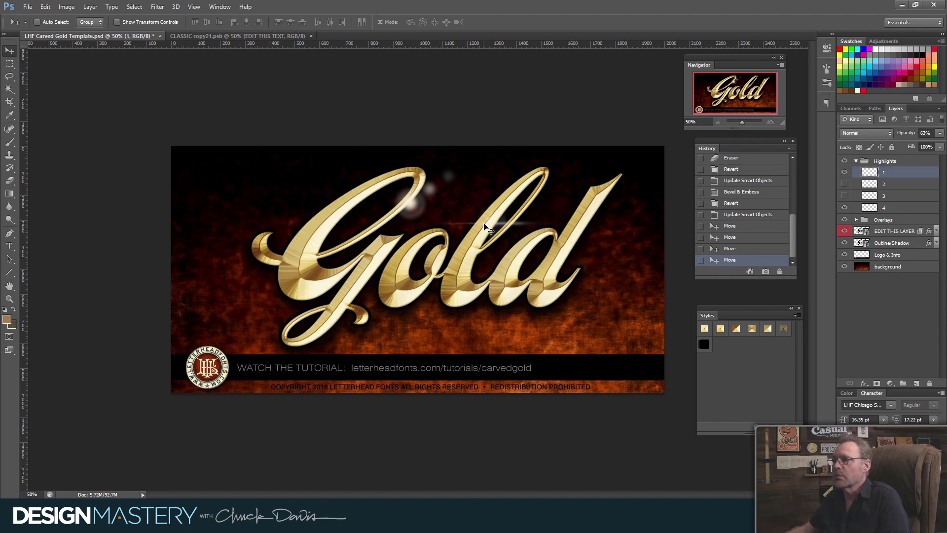
left_click_drag(485, 222, 528, 186)
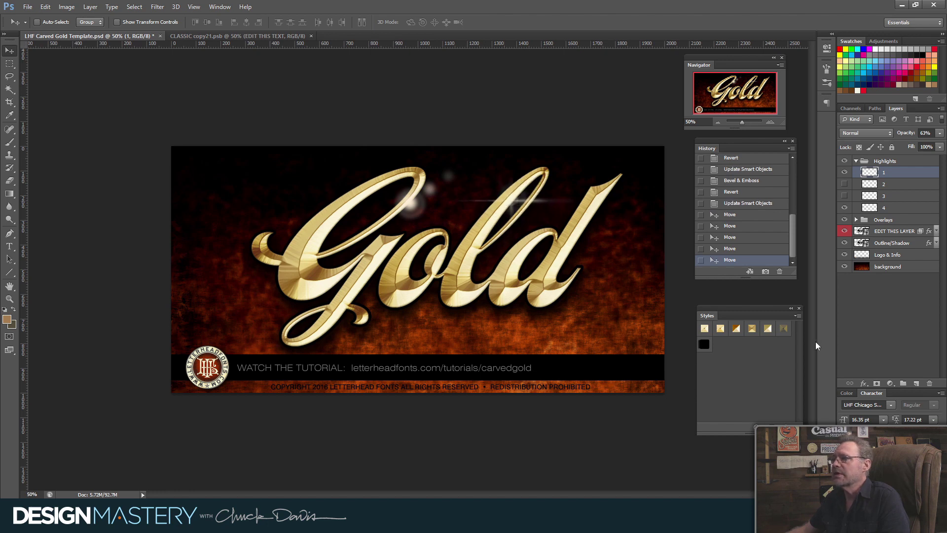
left_click(881, 208)
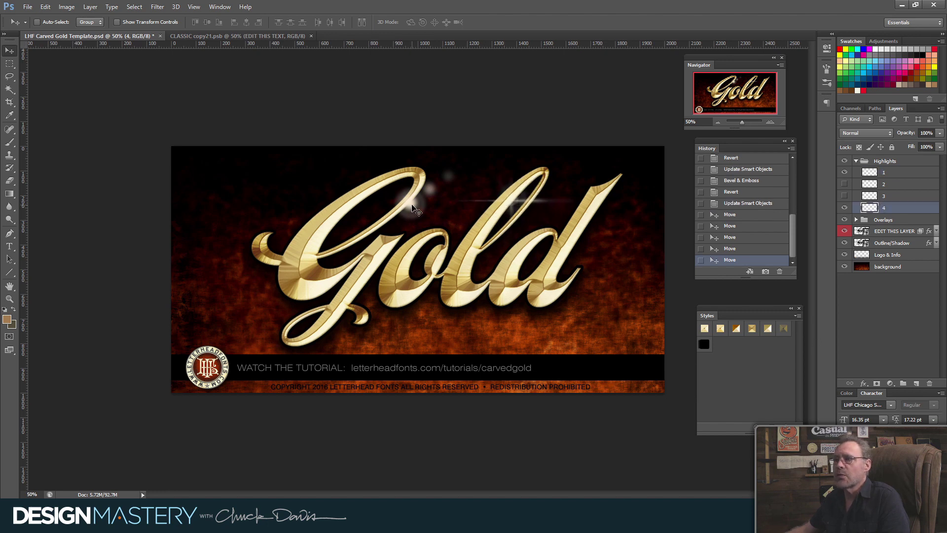
left_click(898, 185)
left_click(844, 184)
left_click_drag(409, 304, 415, 298)
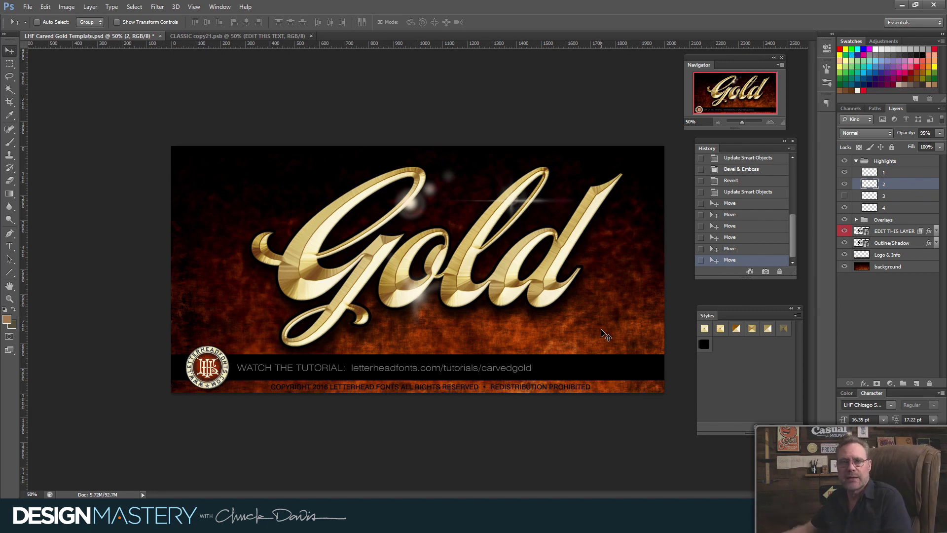
Hide the extra sparkles and nudge the remaining layer 1 highlight streak into place.
left_click(843, 184)
left_click(844, 172)
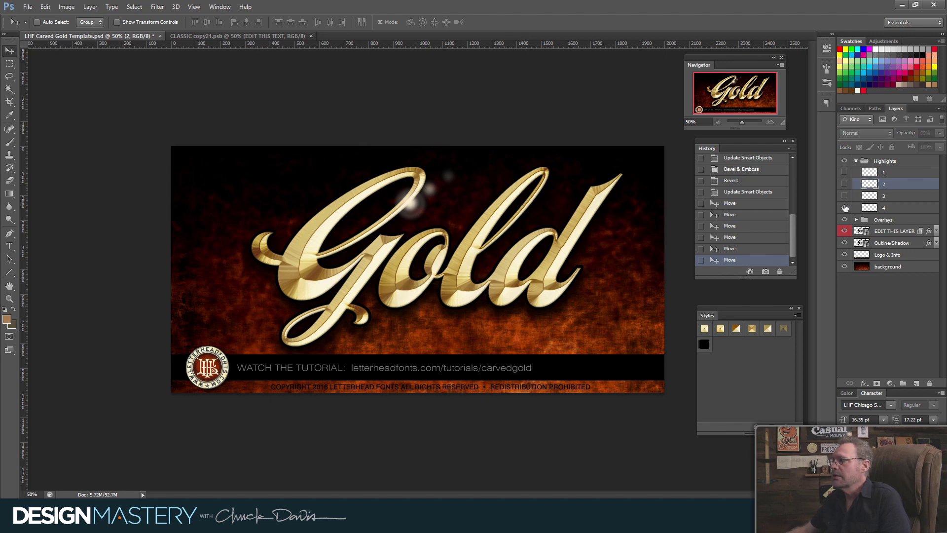
left_click(844, 208)
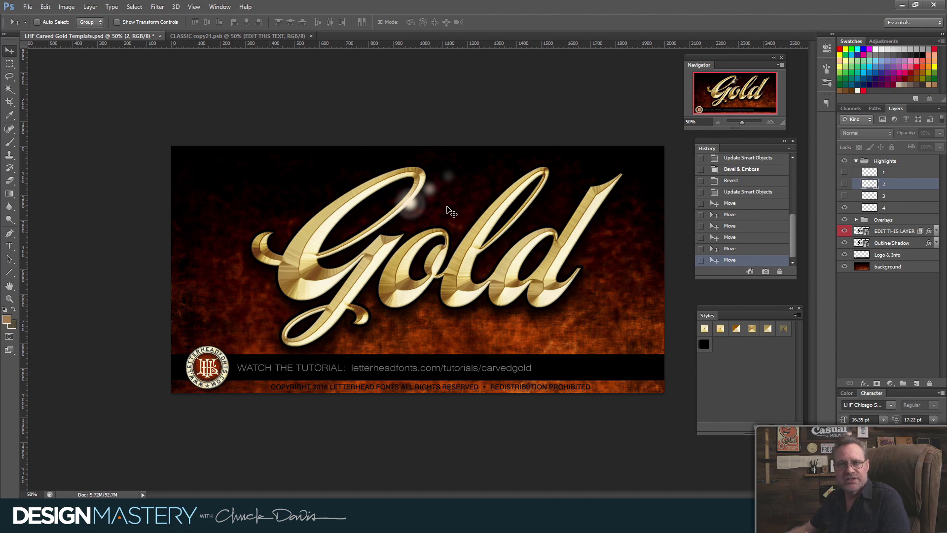
left_click(846, 173)
left_click(884, 177)
mouse_move(467, 202)
left_mouse_down()
mouse_move(484, 209)
mouse_move(412, 203)
left_mouse_up()
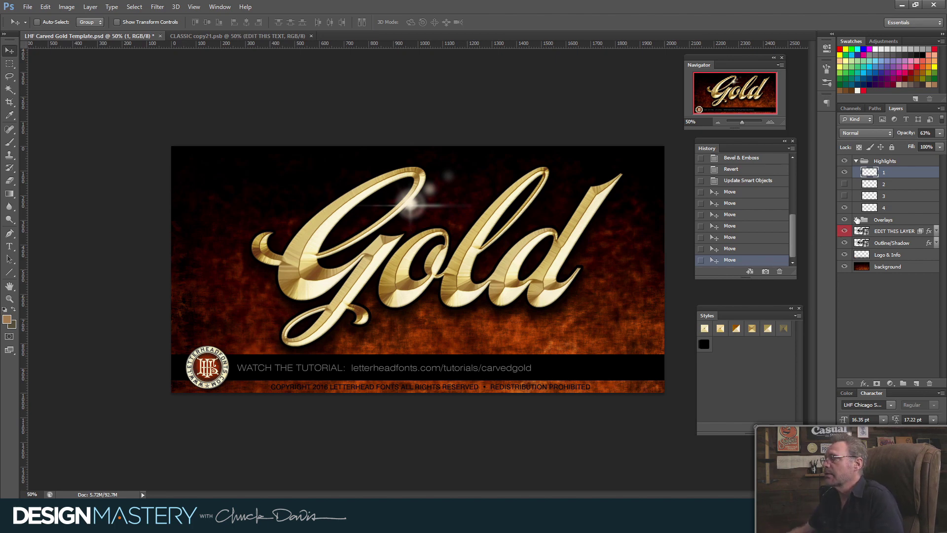
Collapse Highlights and open the Bevel & Emboss settings of EDIT THIS LAYER.
left_click(855, 162)
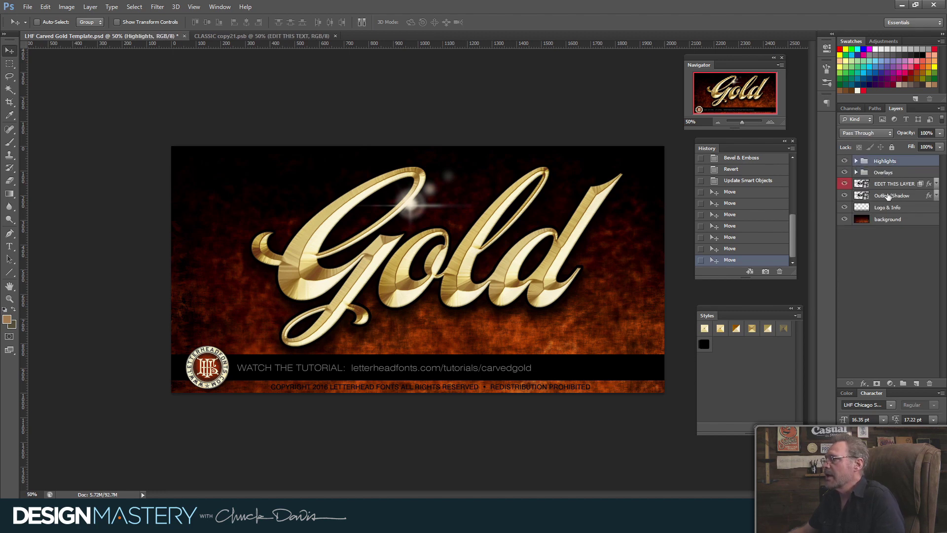
left_click(935, 184)
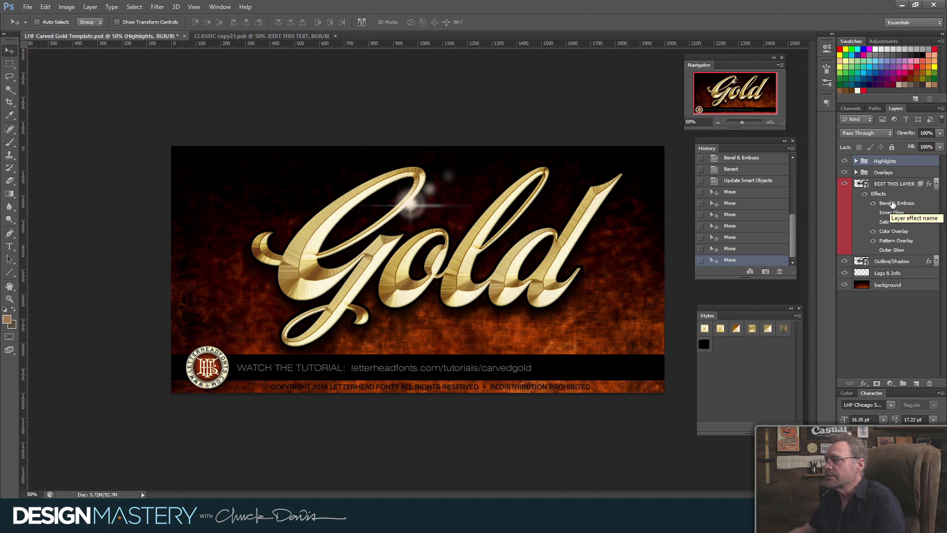
double_click(893, 205)
Move the Layer Style window aside and try bevel softening, leaving Soften at 0.
left_click_drag(839, 189, 782, 202)
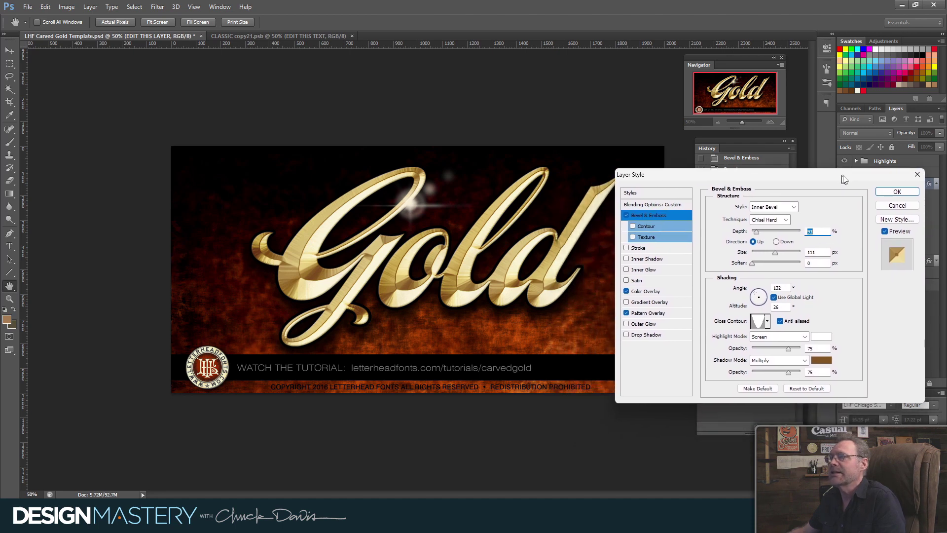
left_click_drag(781, 202, 853, 171)
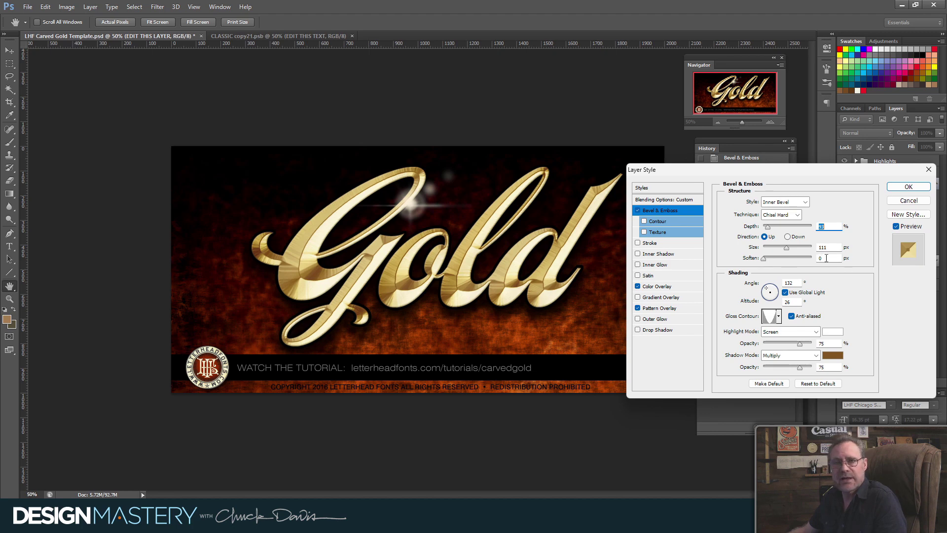
mouse_move(763, 260)
left_mouse_down()
mouse_move(783, 261)
mouse_move(776, 262)
left_mouse_up()
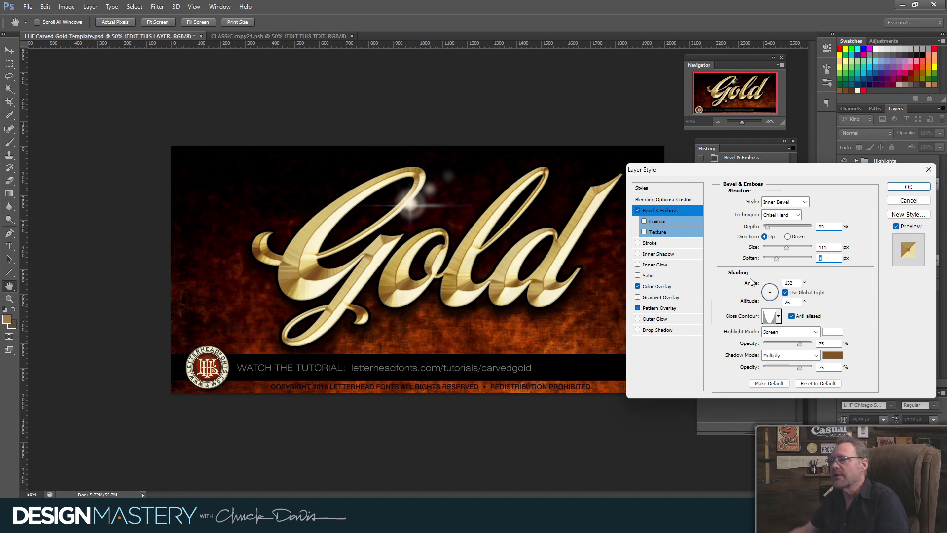
key("shift+Tab")
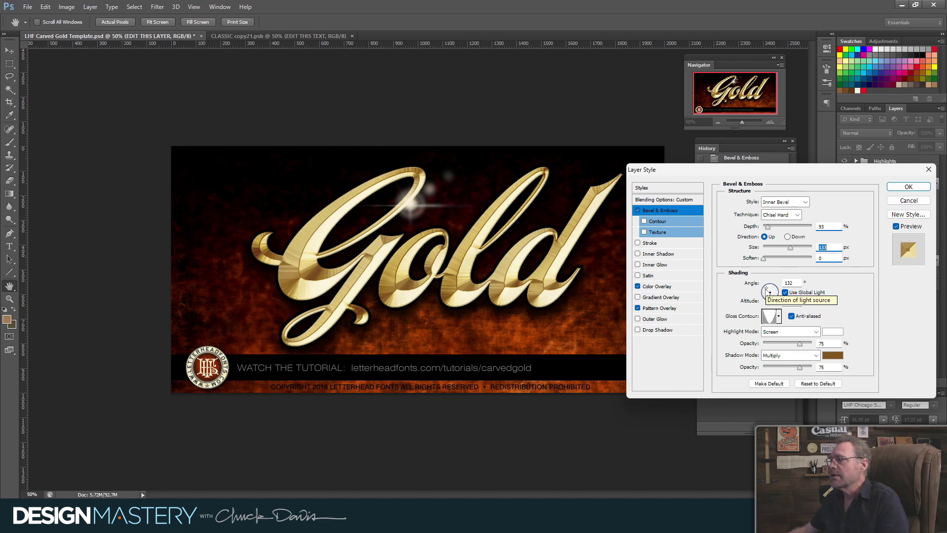
Set the bevel light to -160° angle and 26° altitude.
left_click(770, 290)
left_click_drag(771, 291, 767, 297)
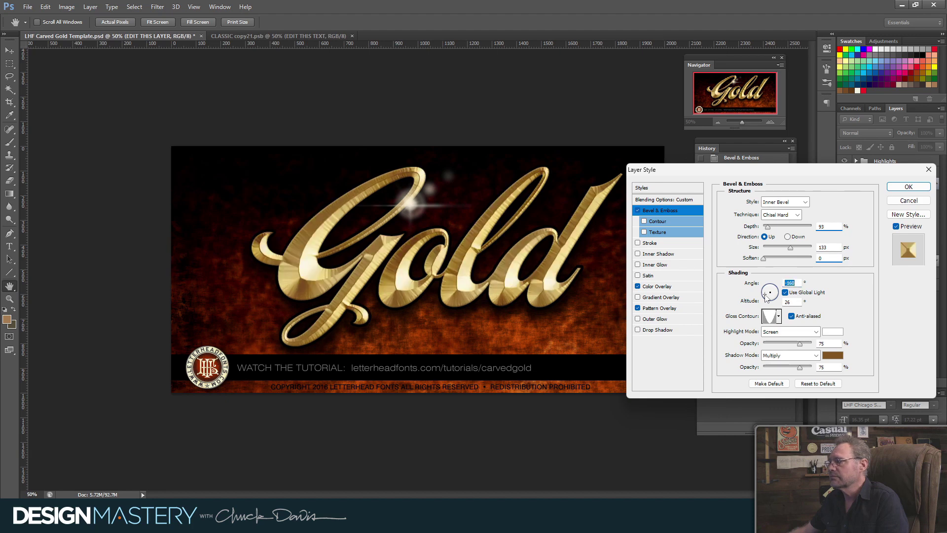
Preview several gloss contour presets, starting with a ring-shaped one.
left_click(778, 317)
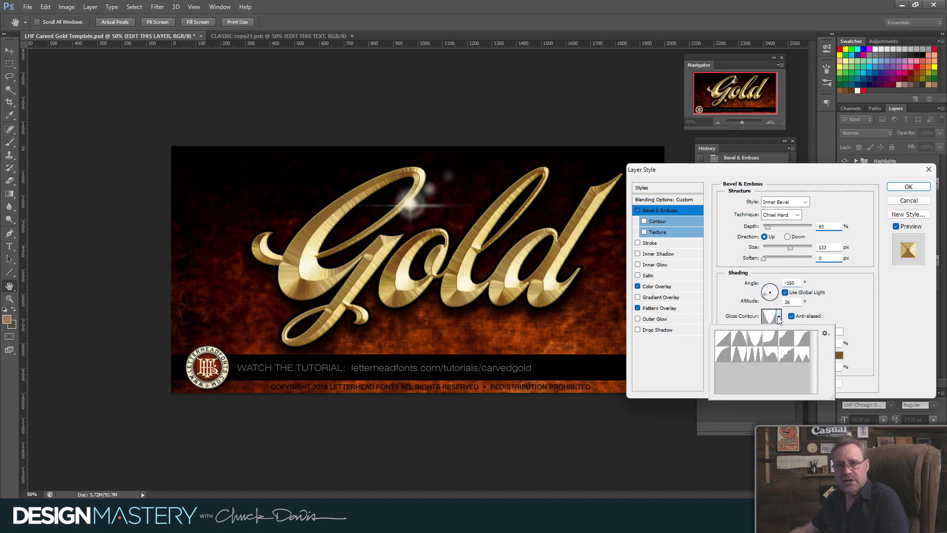
left_click(741, 356)
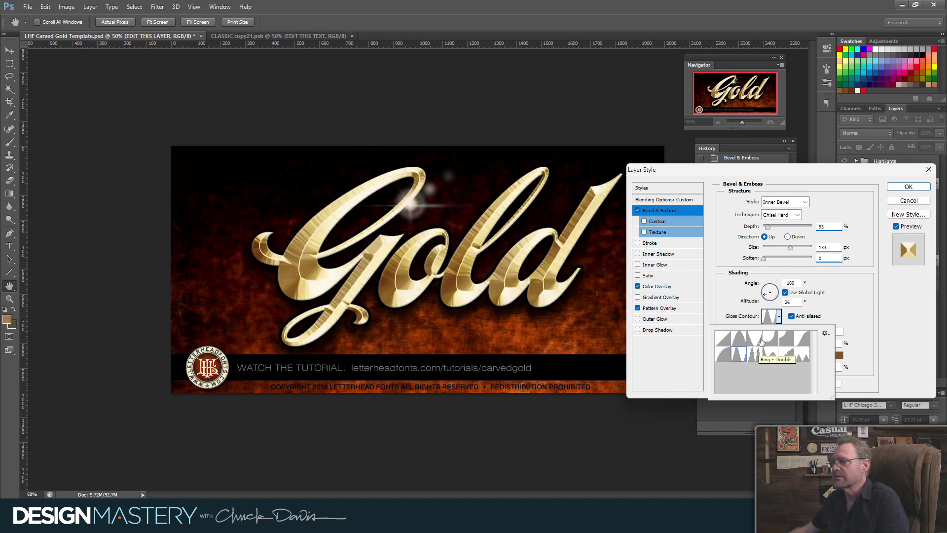
left_click(755, 340)
left_click(791, 342)
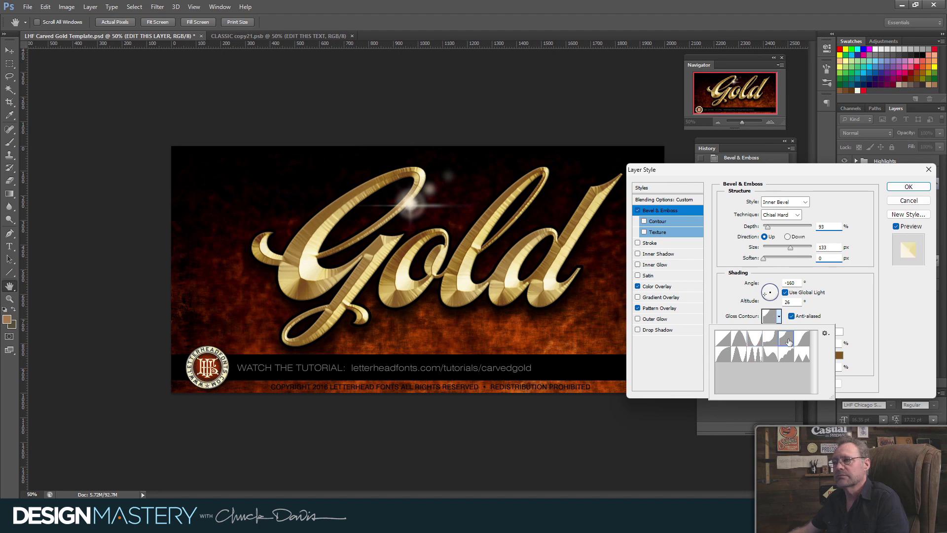
left_click(772, 342)
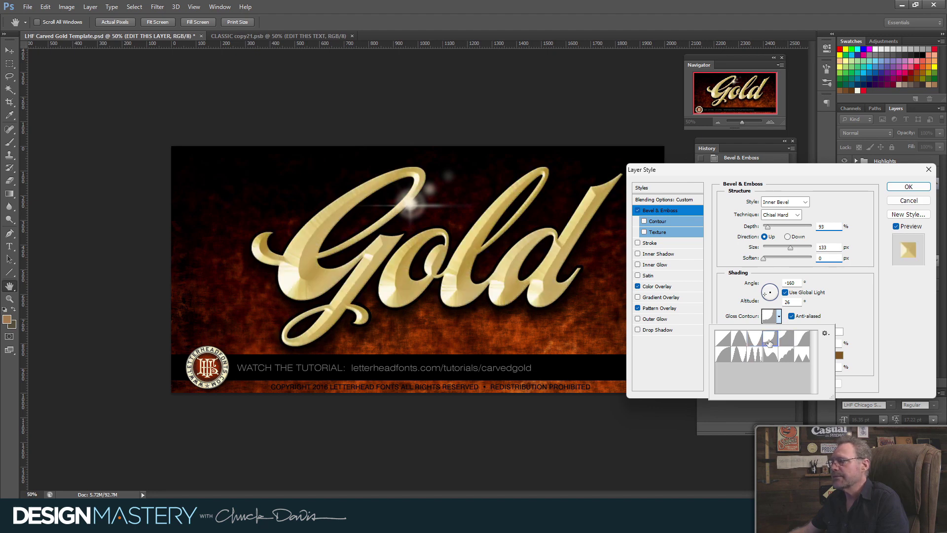
left_click(756, 341)
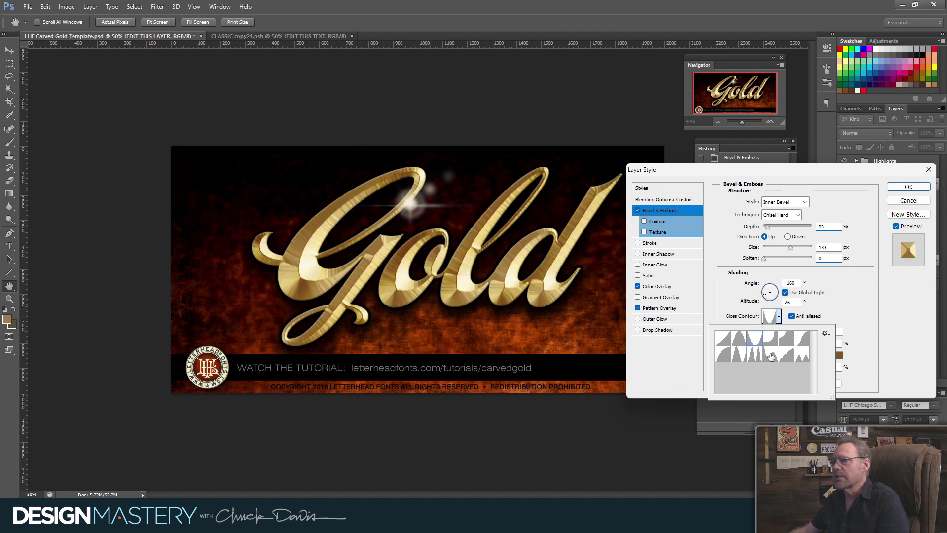
left_click(772, 357)
left_click(756, 359)
left_click(789, 354)
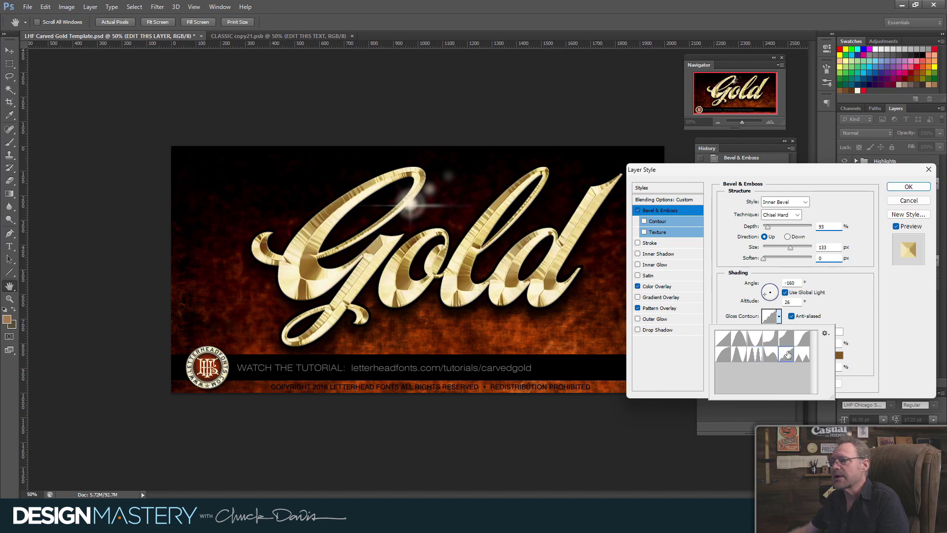
Light the bevel from -60° at 48° altitude and apply the Cone gloss contour.
left_click(766, 297)
left_click_drag(766, 296, 775, 300)
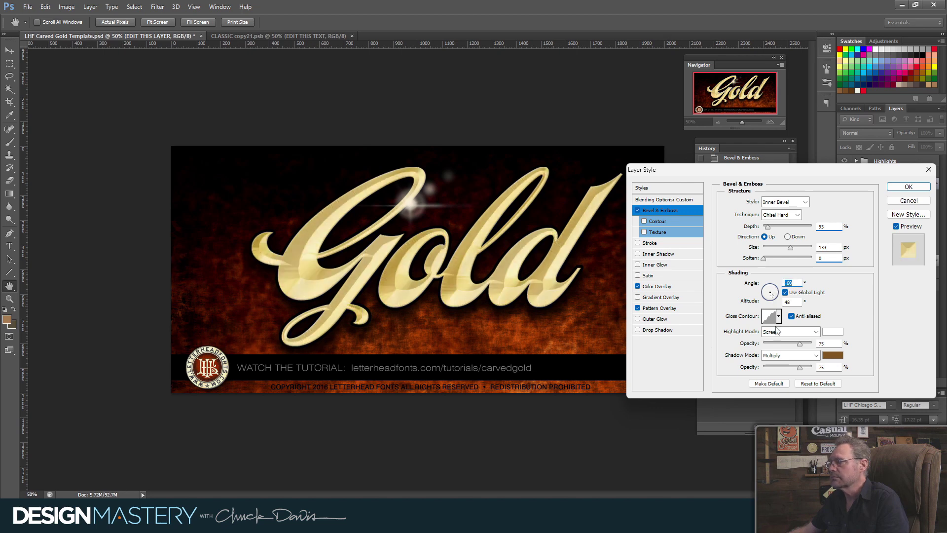
left_click(778, 317)
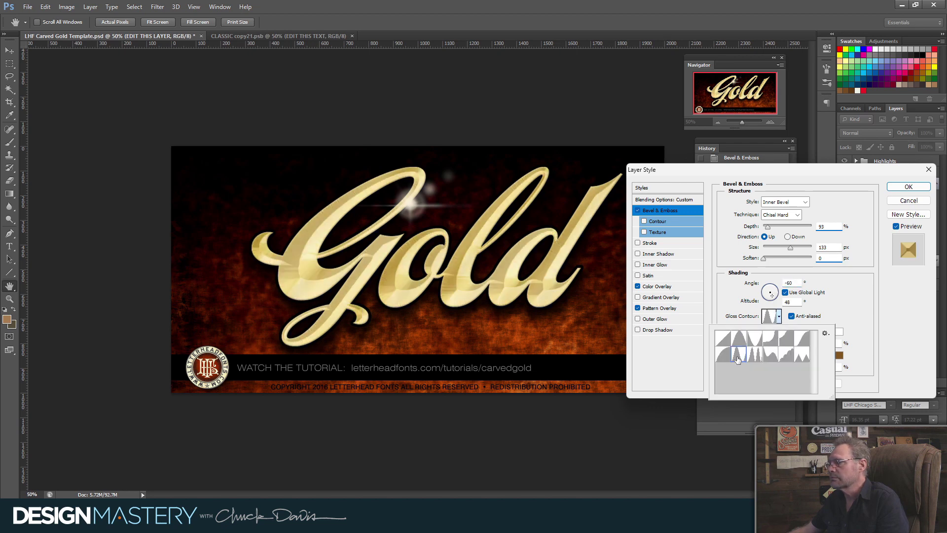
left_click(736, 360)
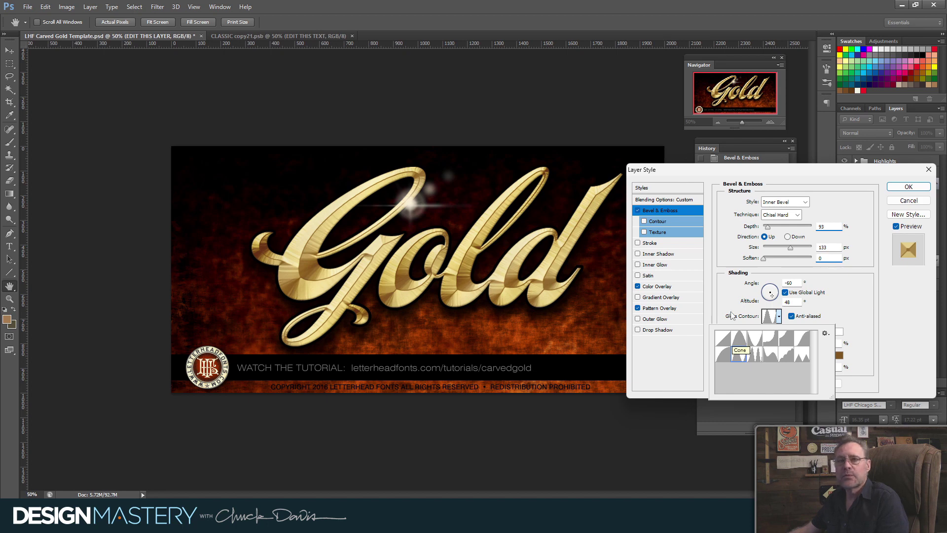
Accept the bevel settings, hide the Logo & Info layer, and collapse the effects list.
left_click(910, 189)
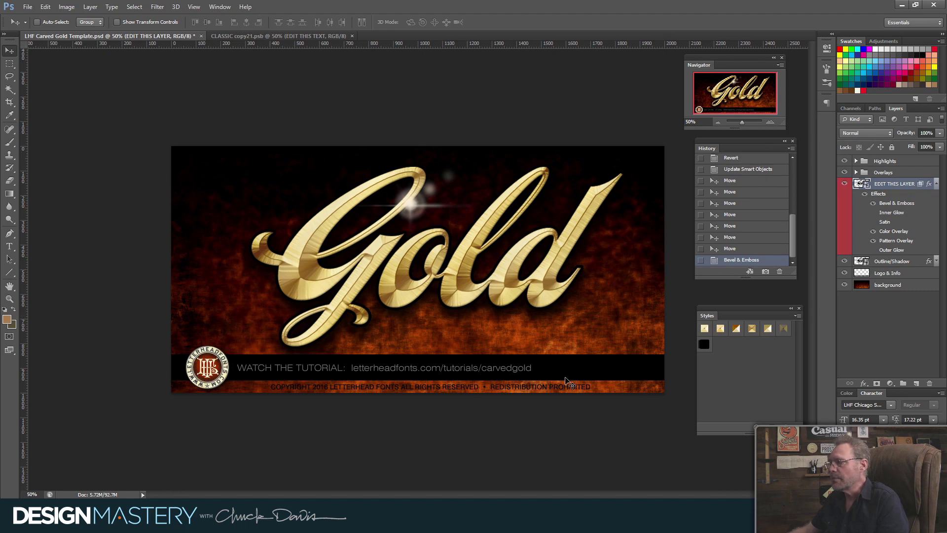
left_click(845, 273)
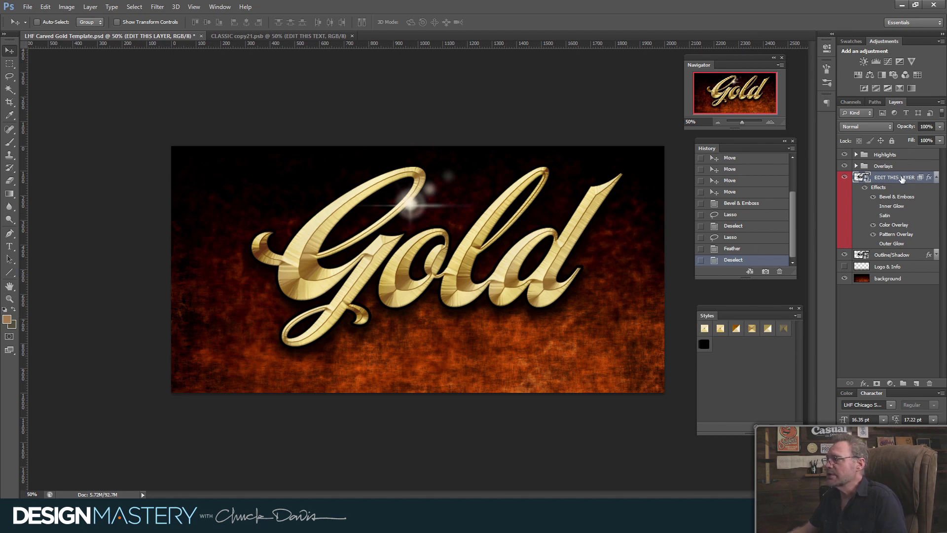
left_click(937, 178)
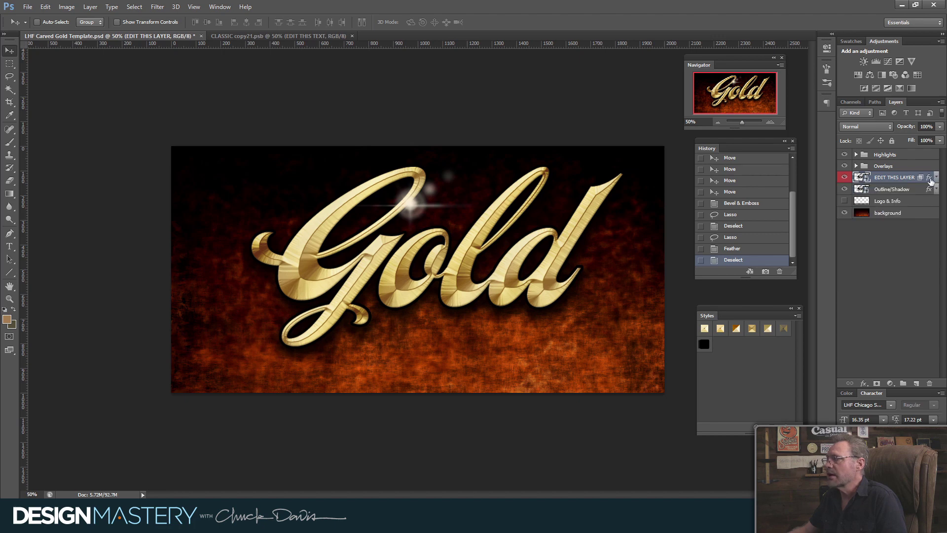
left_click(935, 178)
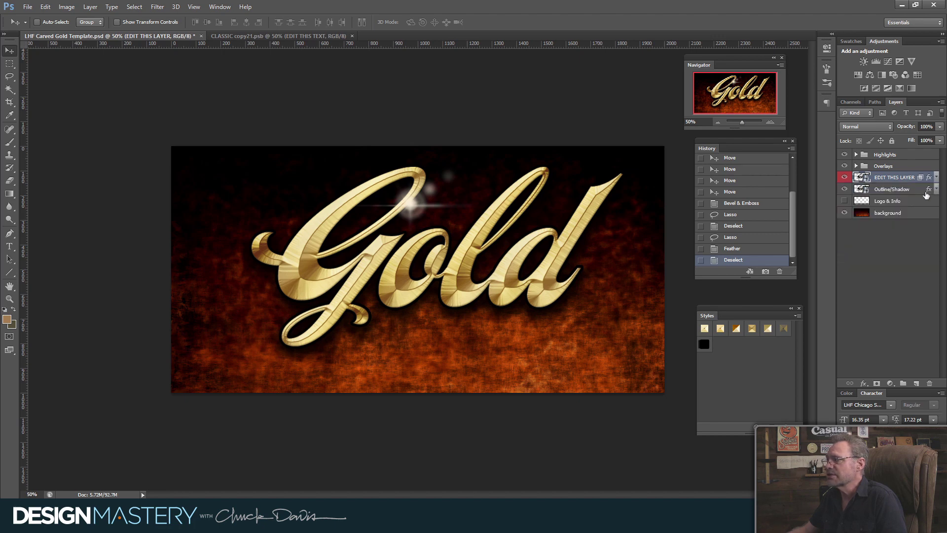
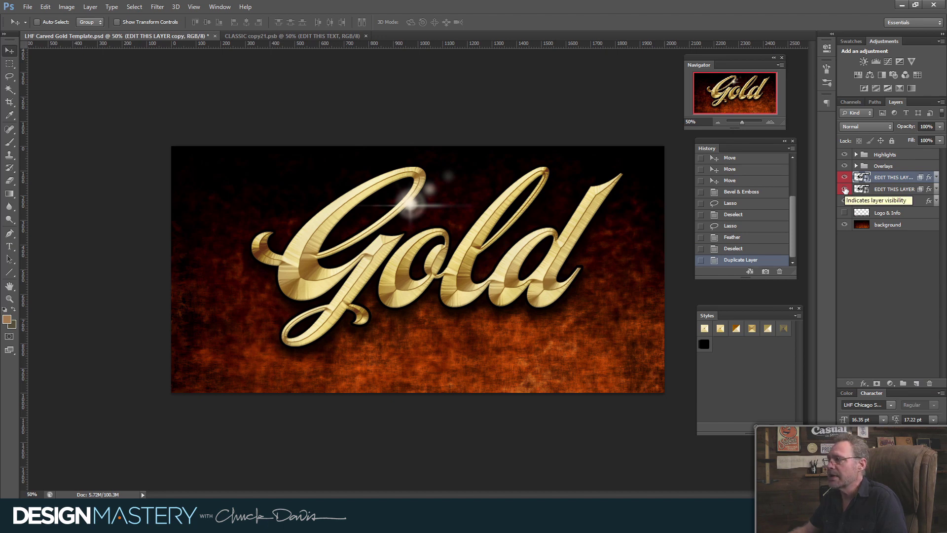
Hide EDIT THIS LAYER, rasterize the layer style of EDIT THIS LAYER copy, and compare.
left_click(845, 190)
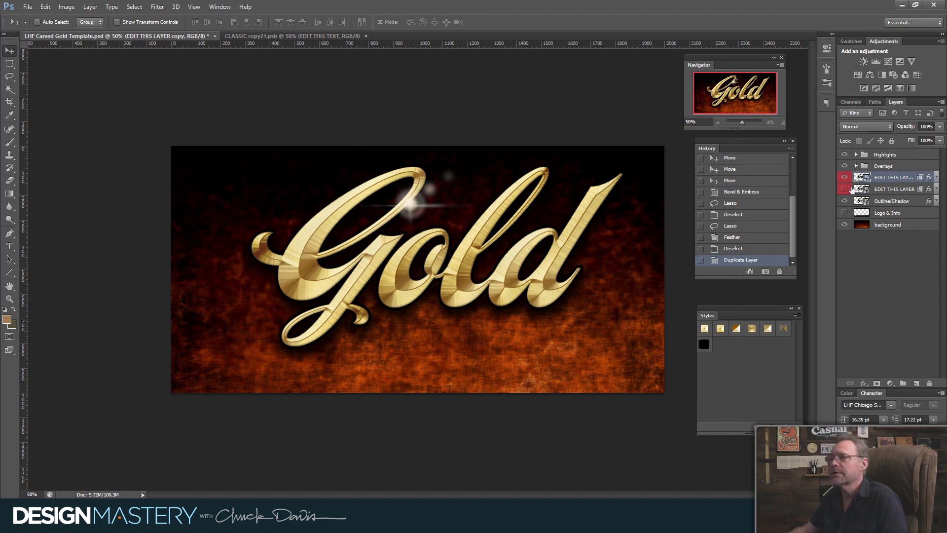
right_click(903, 178)
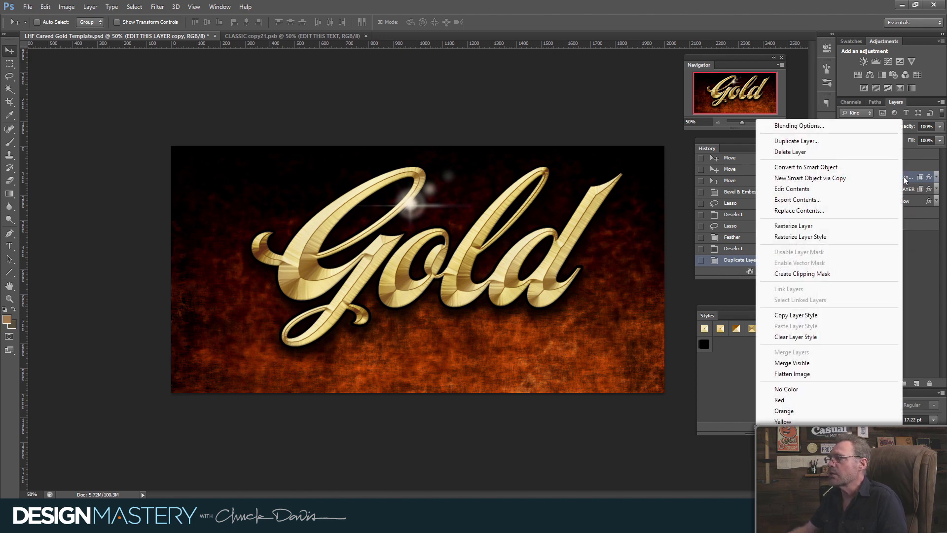
left_click(844, 236)
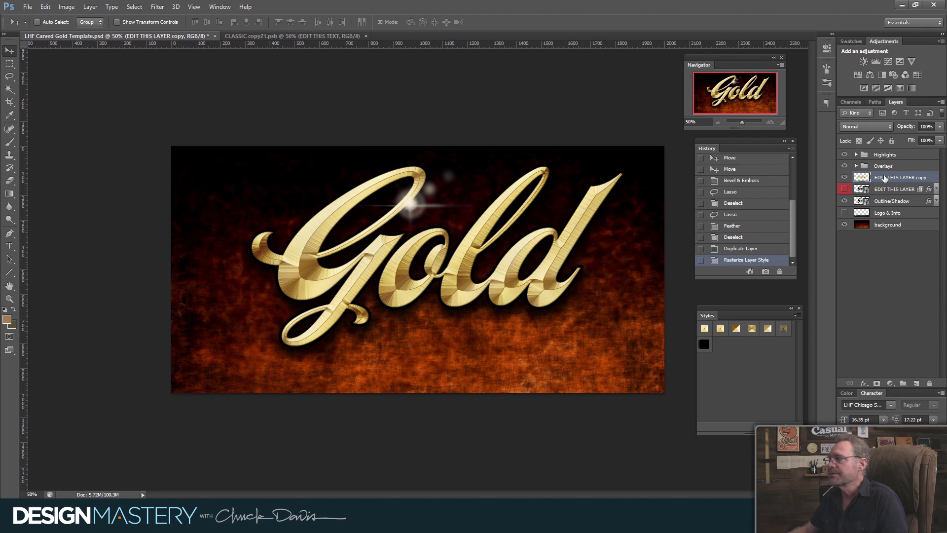
left_click(845, 178)
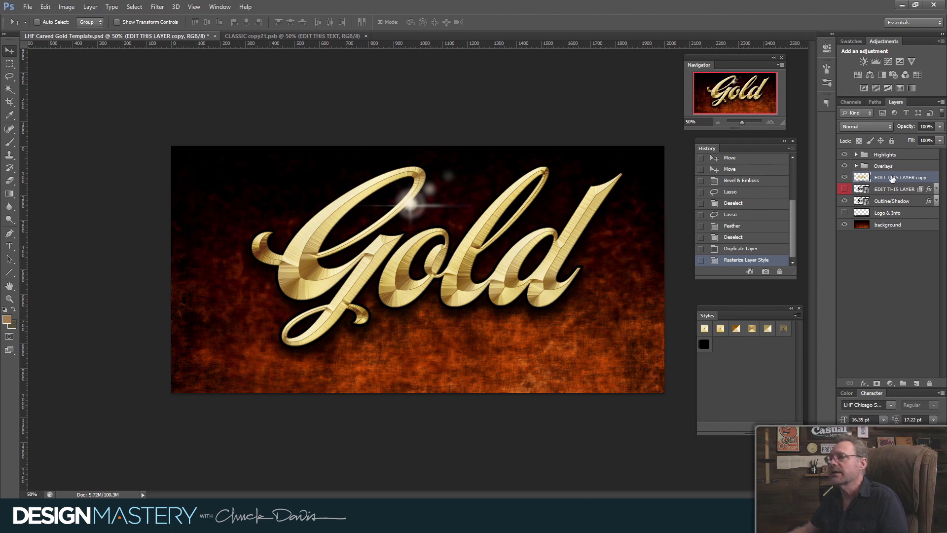
Lasso a thin diagonal band across the Gold lettering.
left_click(10, 77)
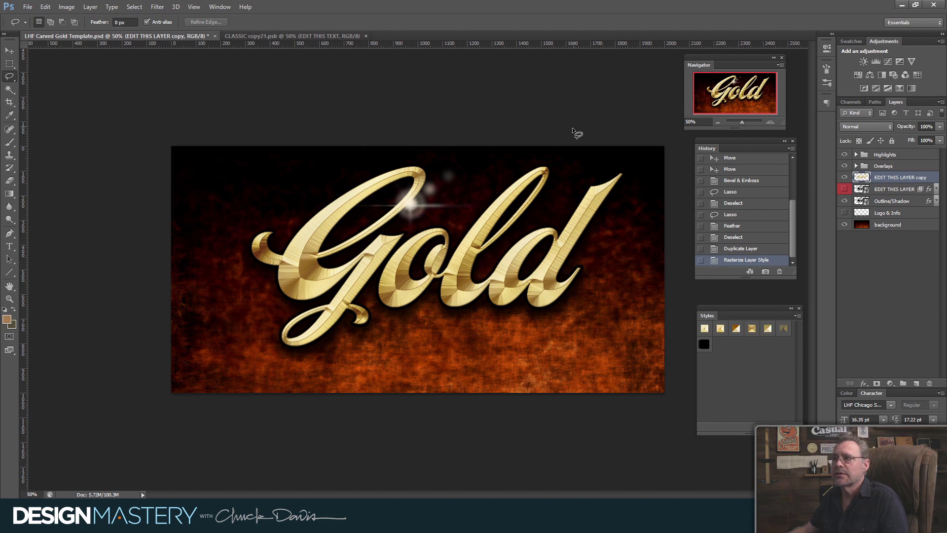
left_click_drag(573, 146, 438, 254)
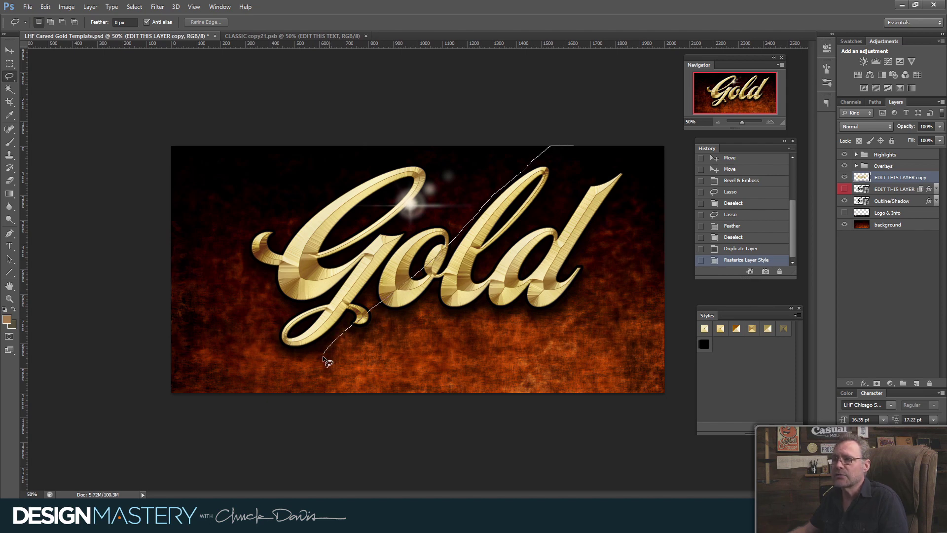
mouse_move(332, 378)
left_mouse_down()
mouse_move(366, 364)
mouse_move(508, 214)
mouse_move(585, 152)
mouse_move(570, 151)
left_mouse_up()
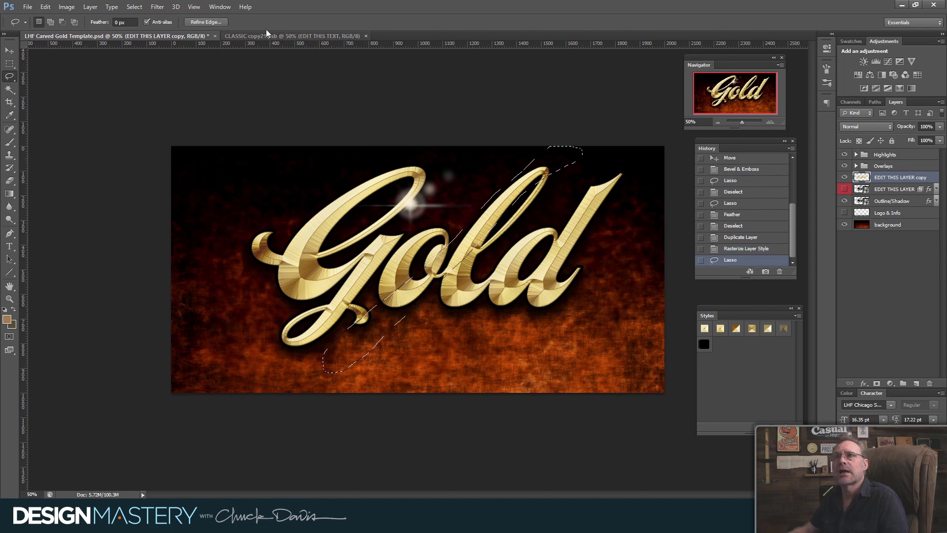
Feather the streak selection by 20 pixels.
left_click(134, 7)
mouse_move(142, 116)
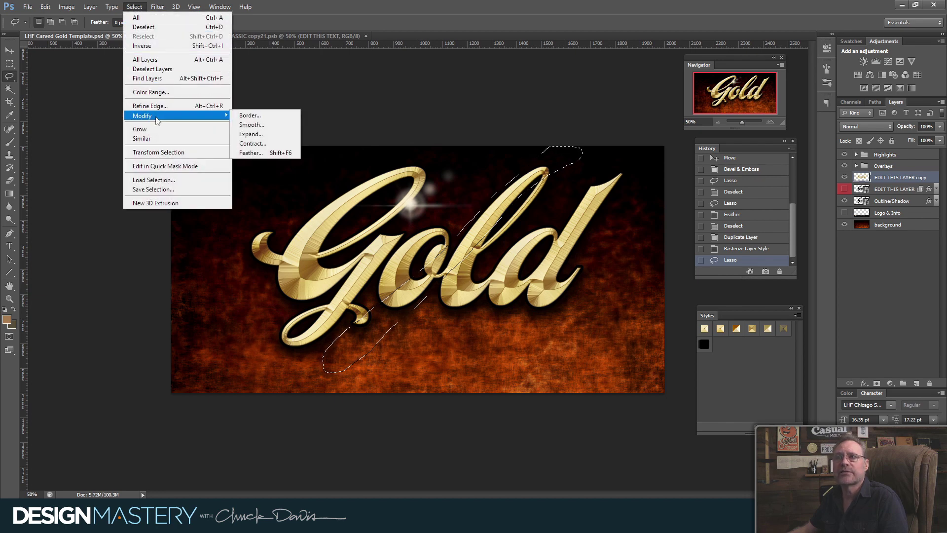
left_click(255, 158)
type("20")
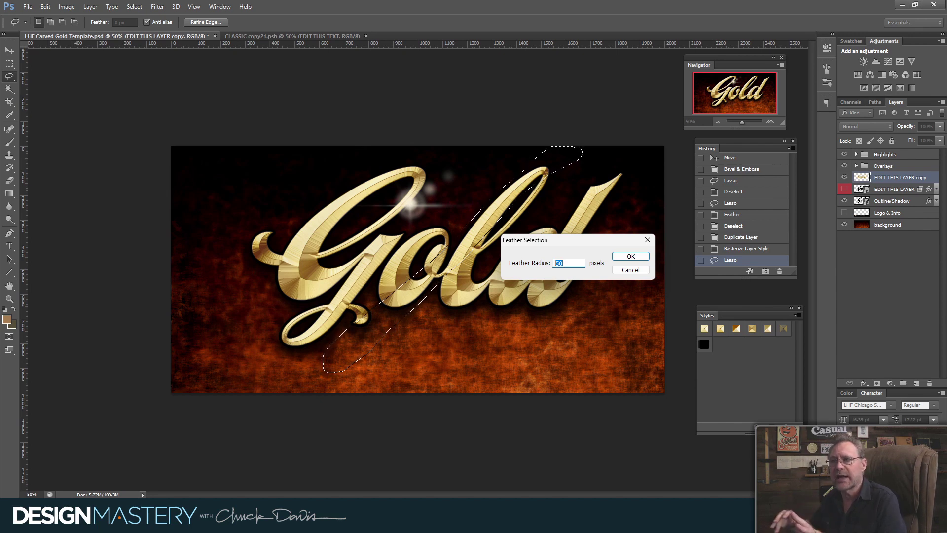
left_click(631, 257)
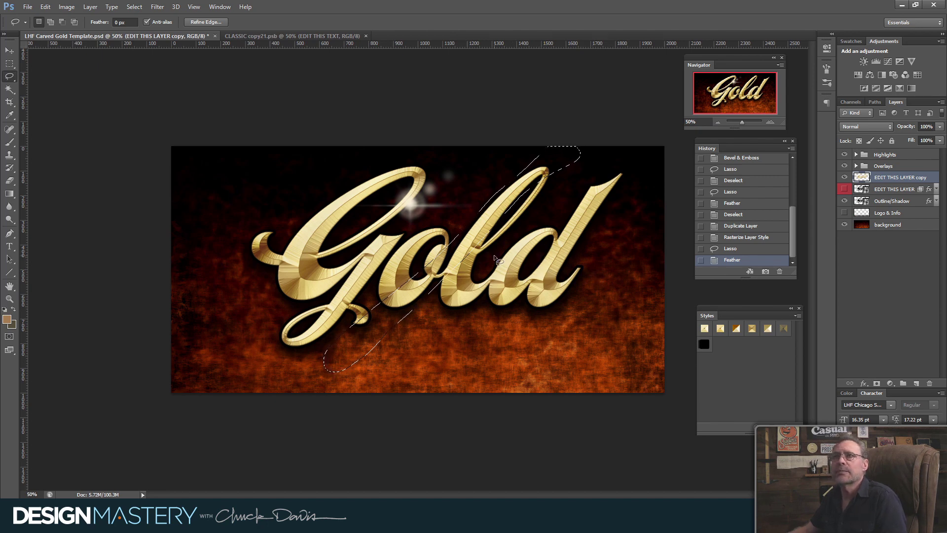
Apply an Exposure adjustment of about +0.60 to the feathered streak.
left_click(67, 7)
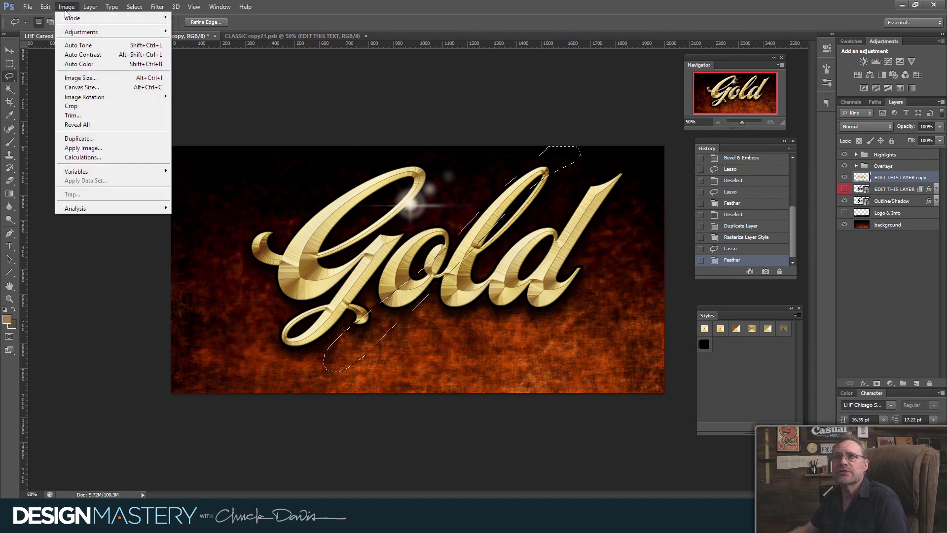
mouse_move(81, 32)
left_click(206, 61)
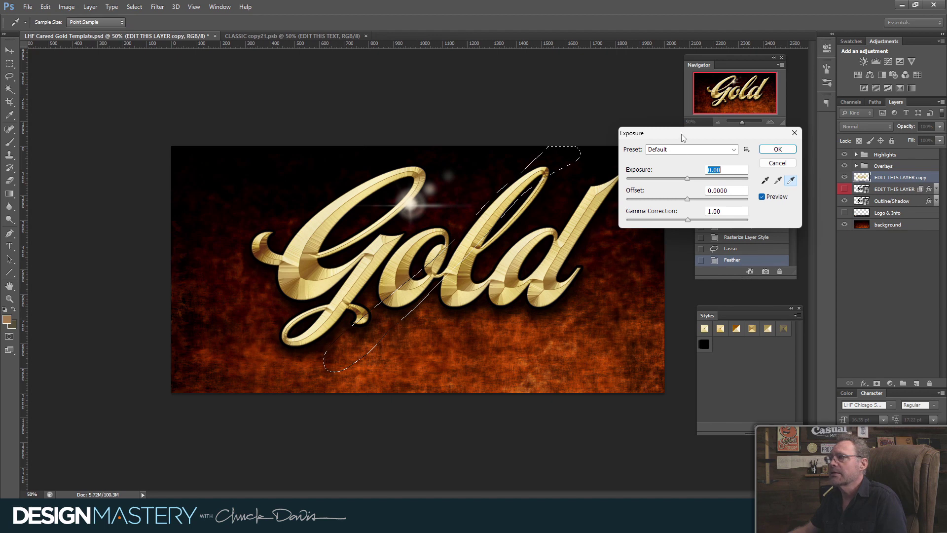
left_click_drag(681, 135, 705, 236)
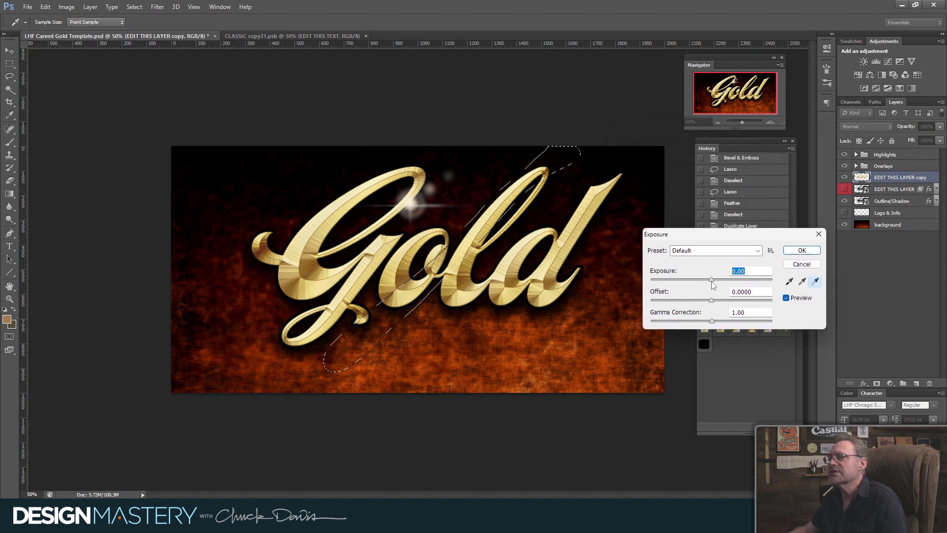
left_click_drag(713, 284, 720, 285)
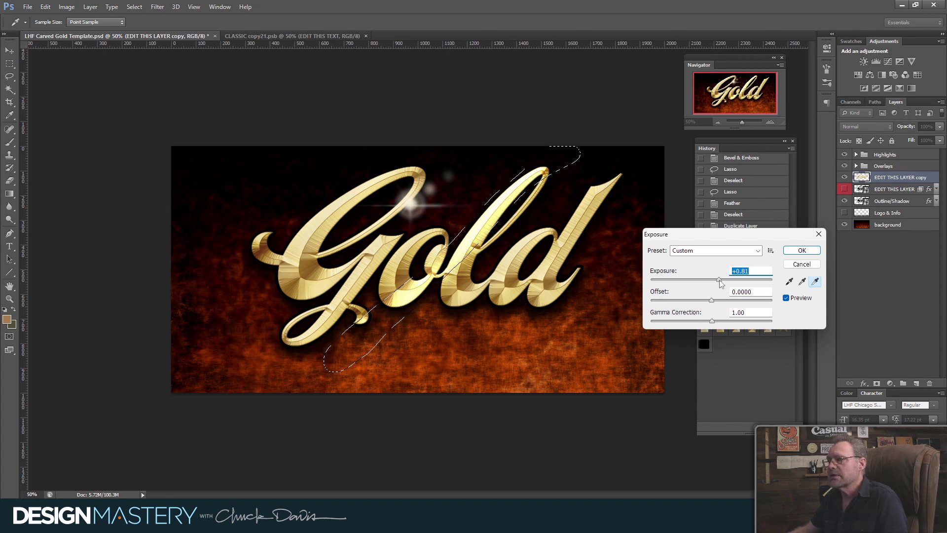
left_click_drag(722, 283, 744, 283)
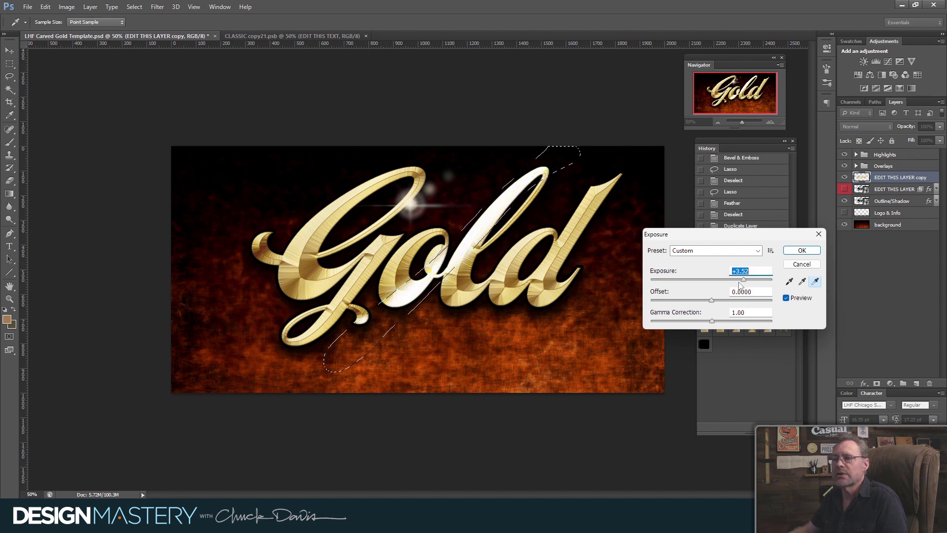
left_click_drag(739, 284, 702, 287)
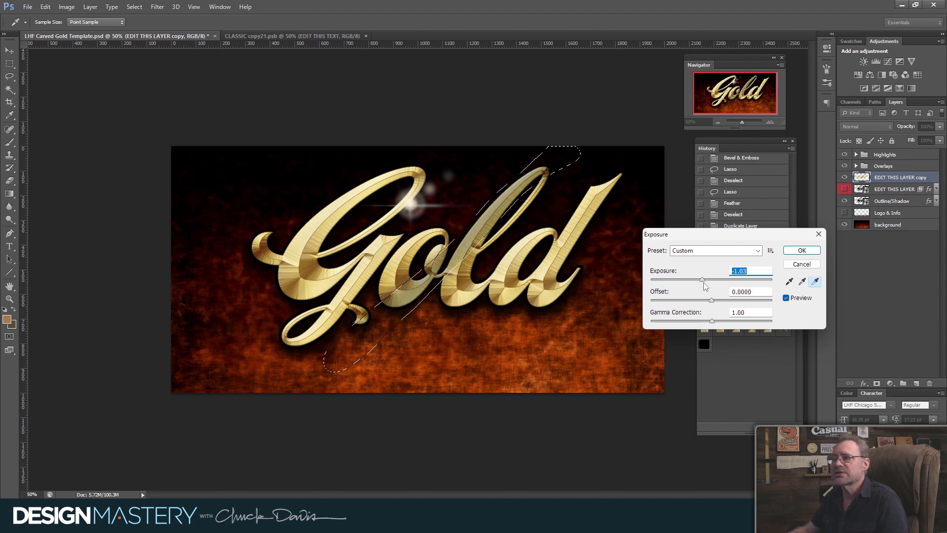
left_click_drag(703, 284, 717, 282)
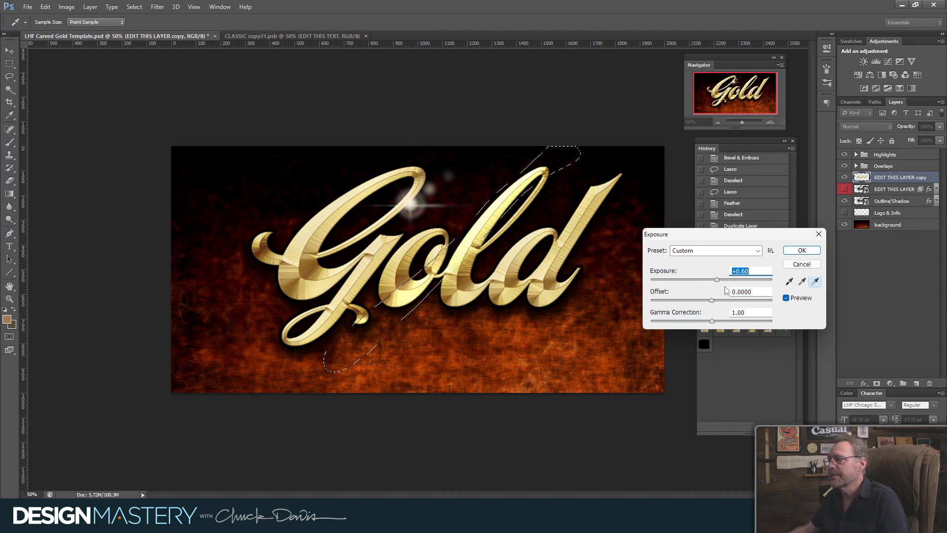
left_click(799, 251)
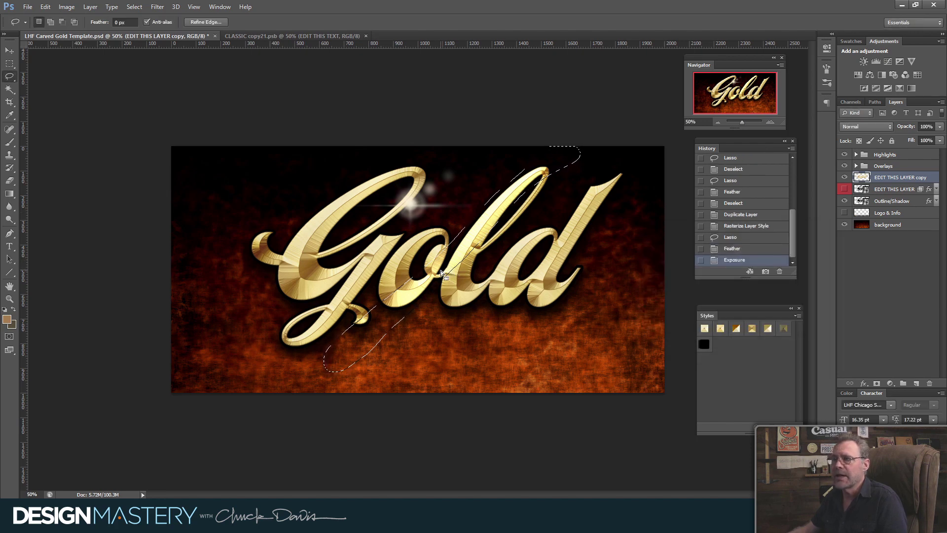
Move the streak down-left, apply Exposure about +1.30, then shift the outline down-right.
mouse_move(437, 271)
left_mouse_down()
mouse_move(352, 304)
mouse_move(252, 293)
left_mouse_up()
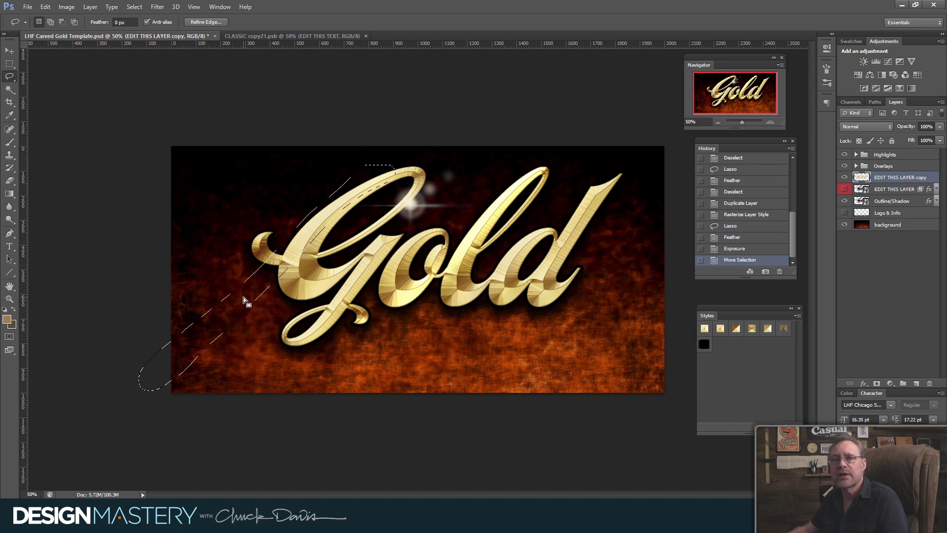
left_click_drag(245, 301, 218, 358)
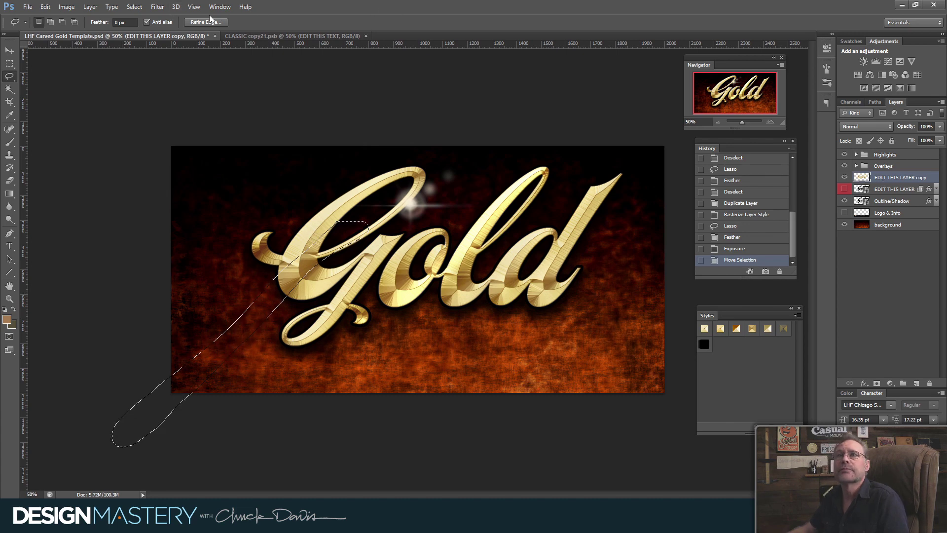
left_click(67, 7)
mouse_move(82, 31)
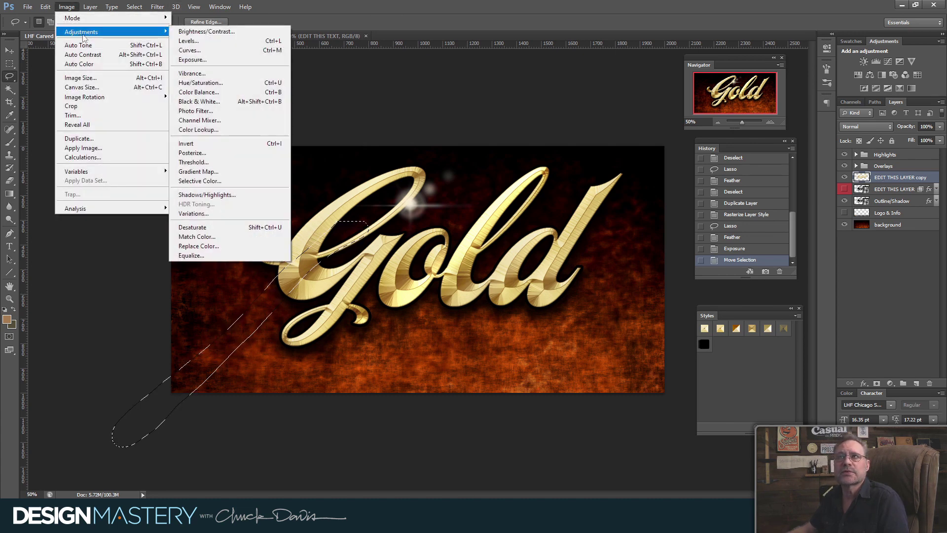
left_click(224, 65)
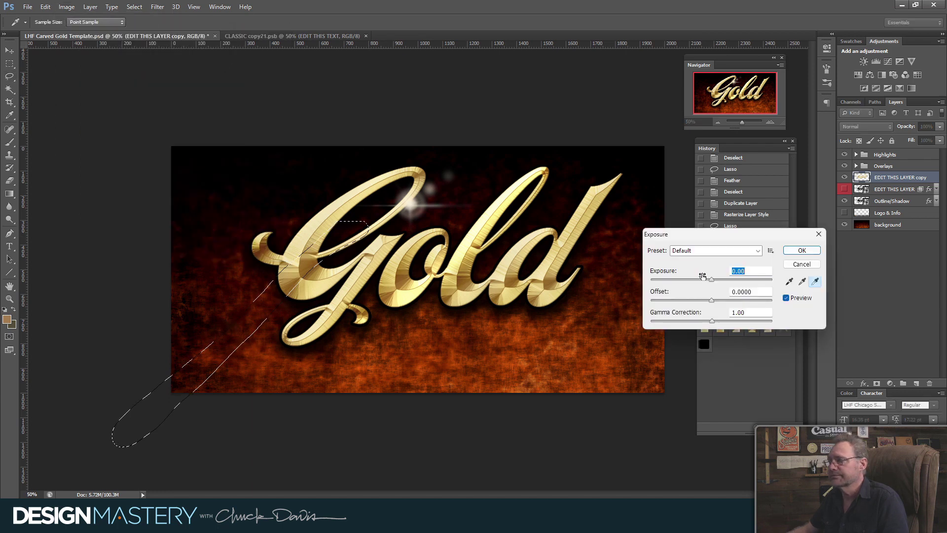
left_click_drag(711, 280, 722, 280)
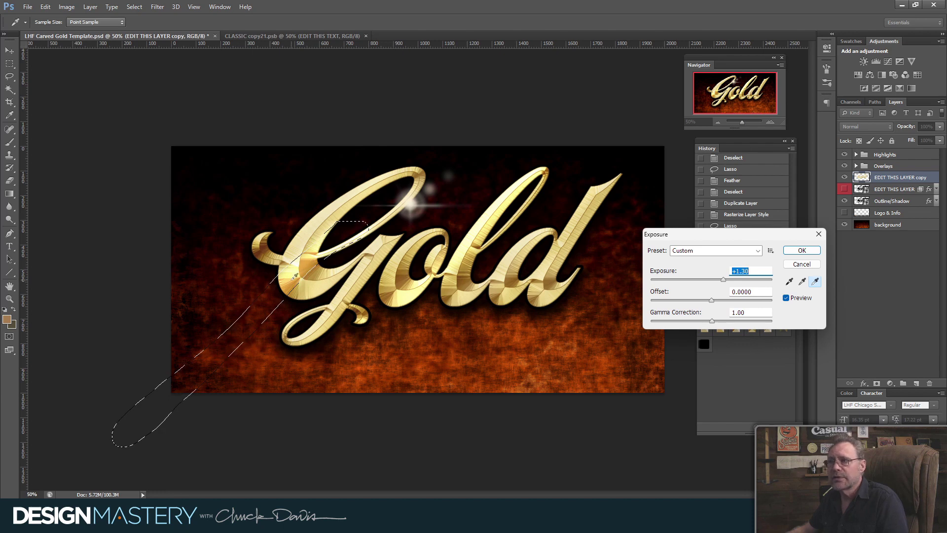
left_click(801, 250)
left_click_drag(279, 295, 447, 357)
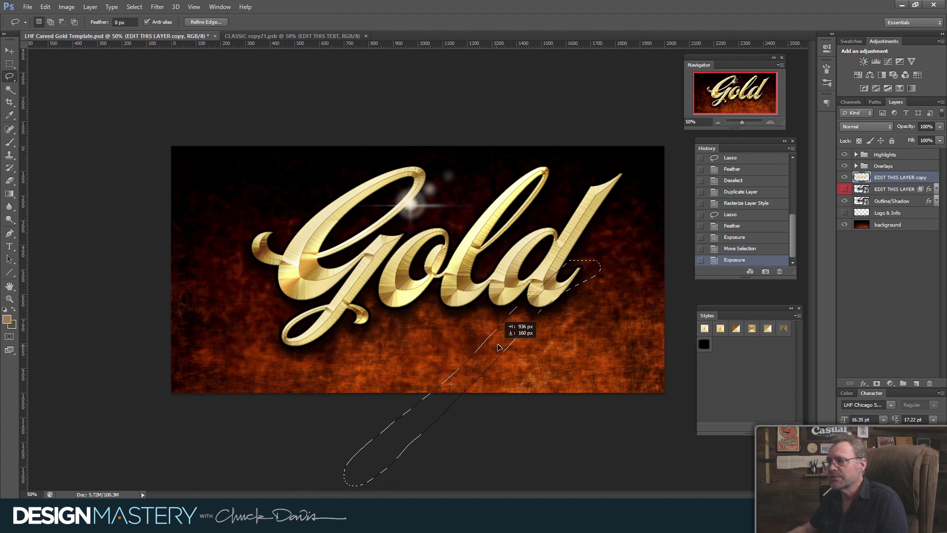
Deselect and lasso a new thin diagonal streak along the right side of the d.
left_click_drag(448, 357, 570, 268)
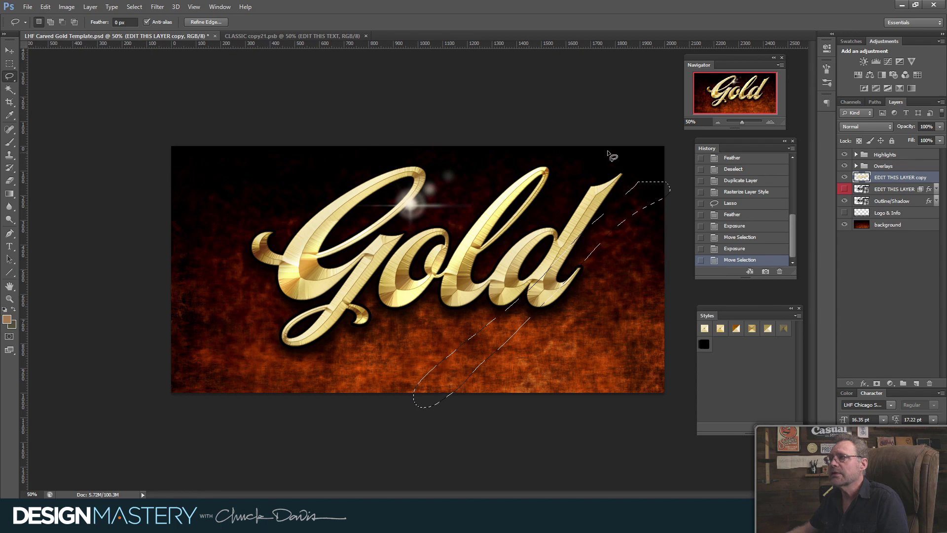
key("ctrl+d")
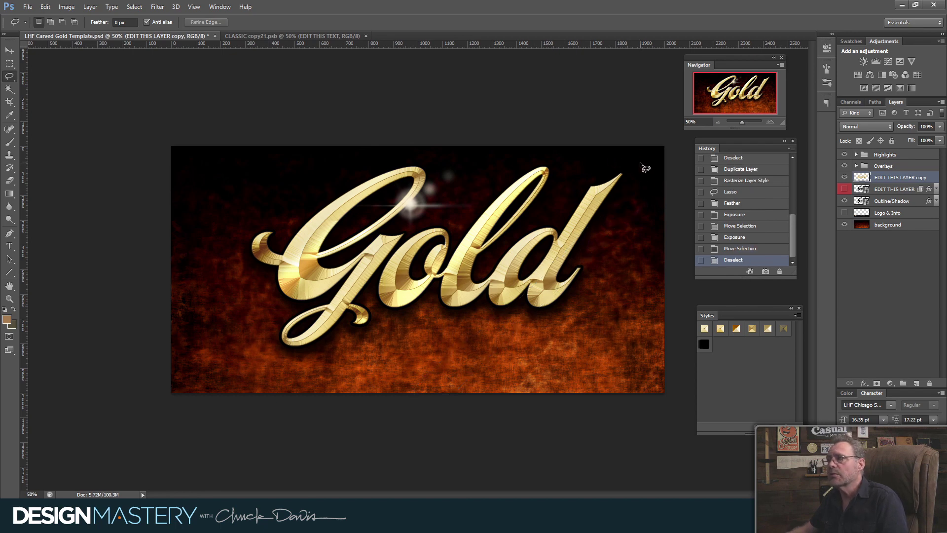
left_click_drag(514, 316, 532, 311)
mouse_move(570, 272)
left_mouse_down()
mouse_move(628, 211)
mouse_move(654, 172)
mouse_move(645, 158)
left_mouse_up()
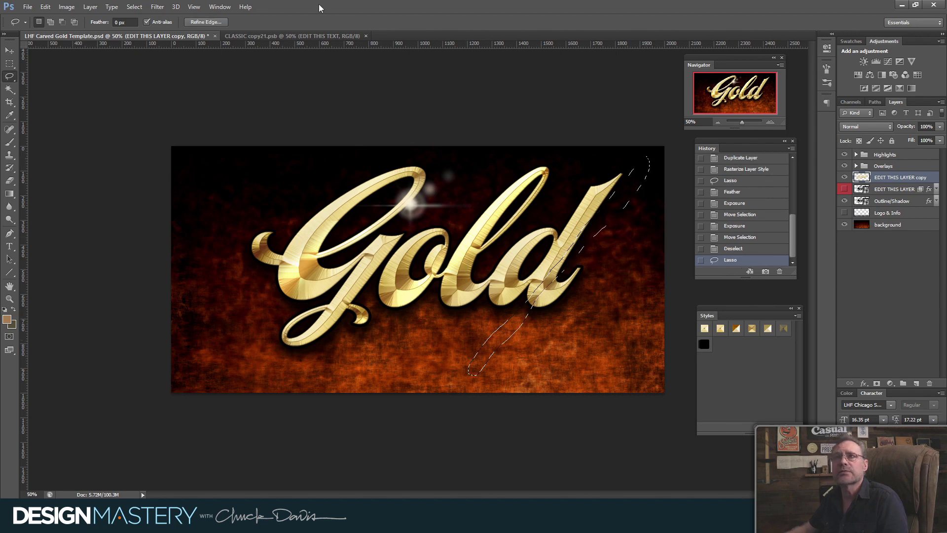
Feather the new streak selection by 8 pixels.
left_click(134, 6)
mouse_move(142, 116)
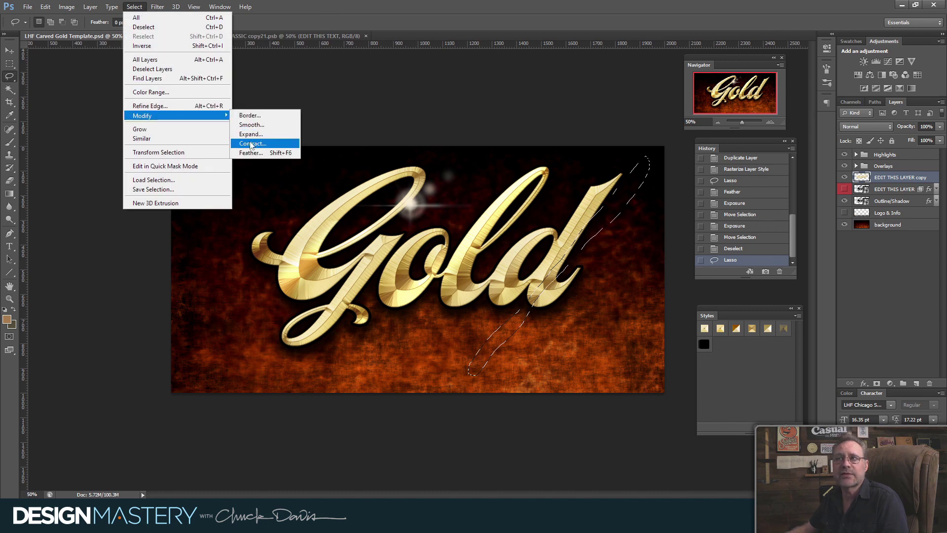
left_click(252, 154)
type("8")
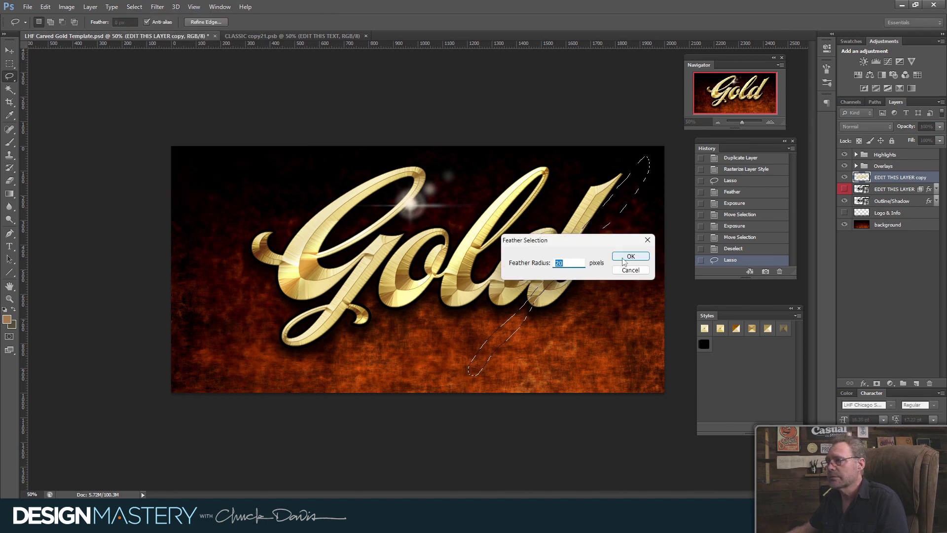
left_click(631, 257)
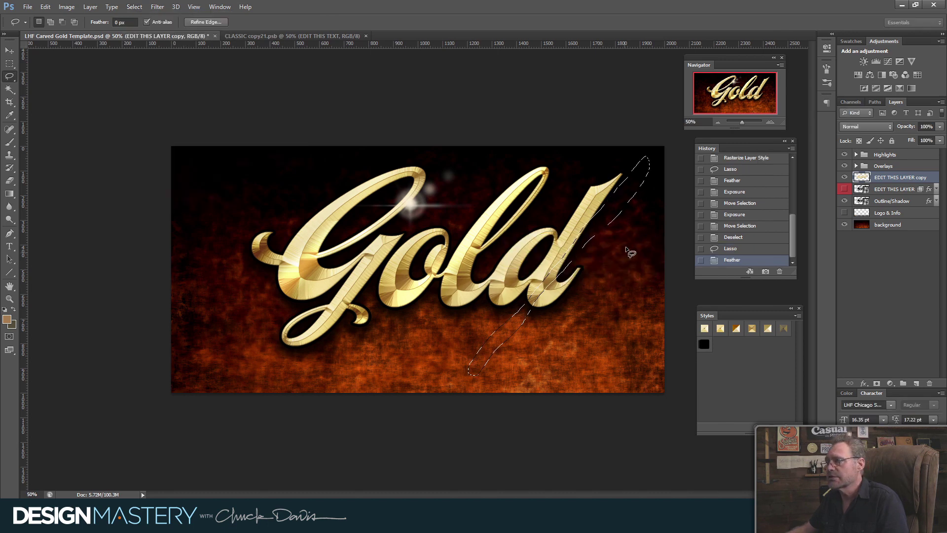
Brighten the new streak with an Exposure boost of about +2.87.
left_click(67, 9)
mouse_move(81, 32)
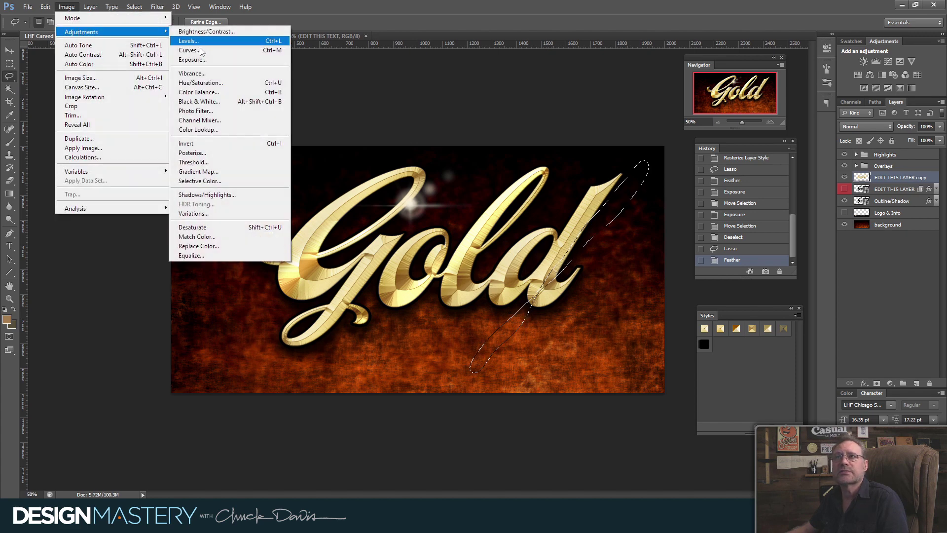
left_click(201, 64)
left_click_drag(712, 282, 744, 282)
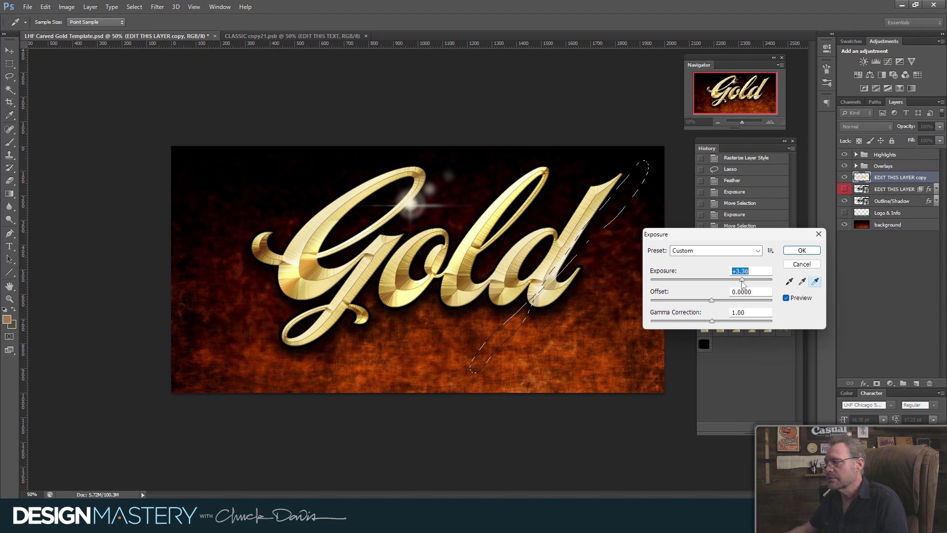
left_click(814, 252)
Move the streak down-left and brighten it with Exposure about +1.57.
left_click_drag(507, 337, 457, 352)
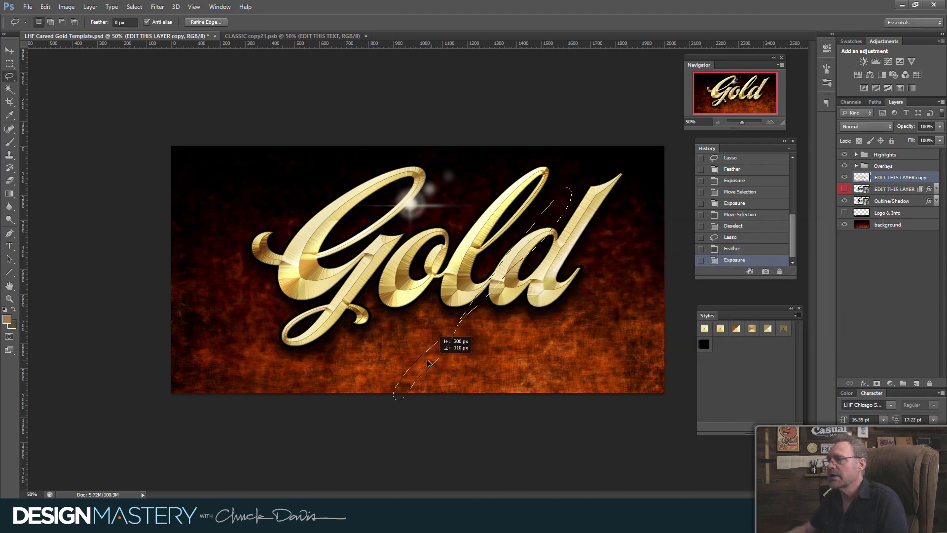
left_click_drag(425, 363, 423, 381)
left_click(67, 8)
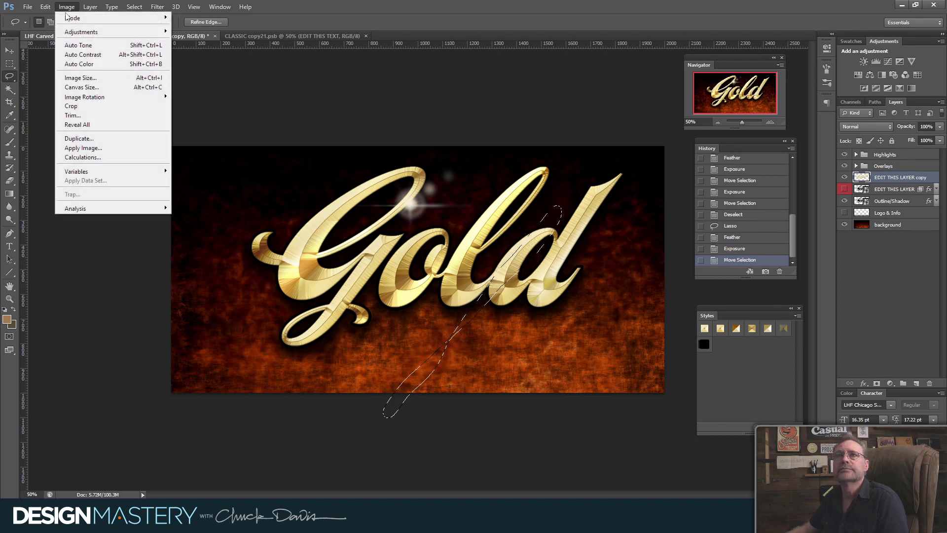
left_click(199, 64)
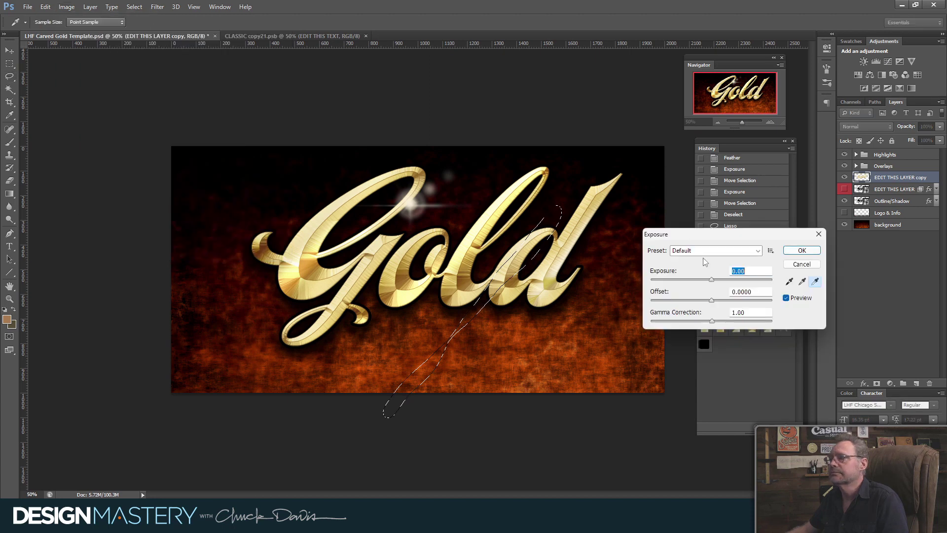
left_click_drag(712, 281, 729, 281)
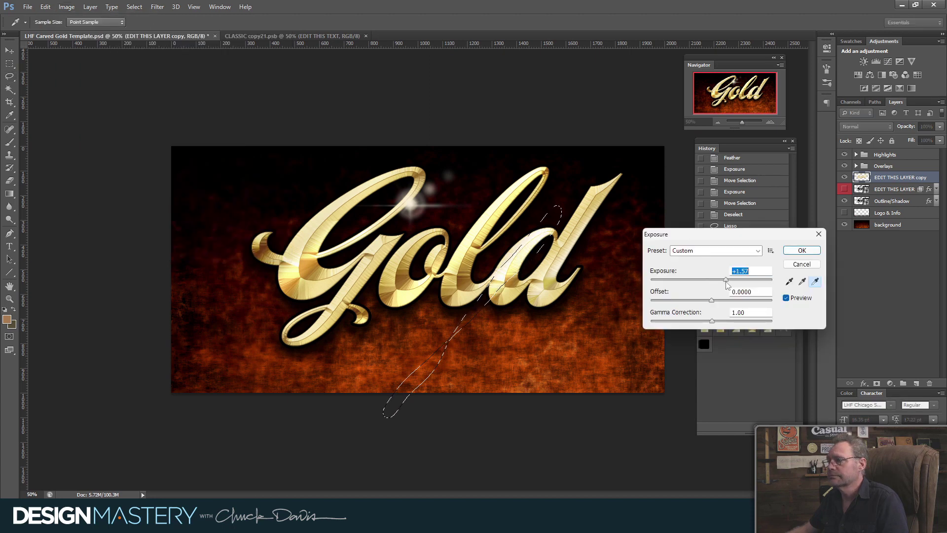
left_click(801, 250)
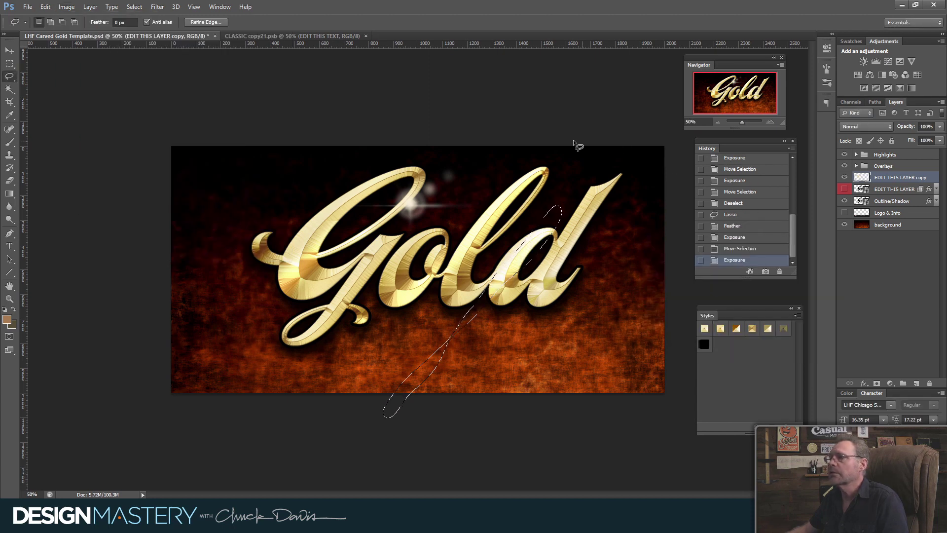
Deselect, choose the Move tool, and toggle the copy layer's visibility to compare.
left_click(134, 7)
left_click(142, 28)
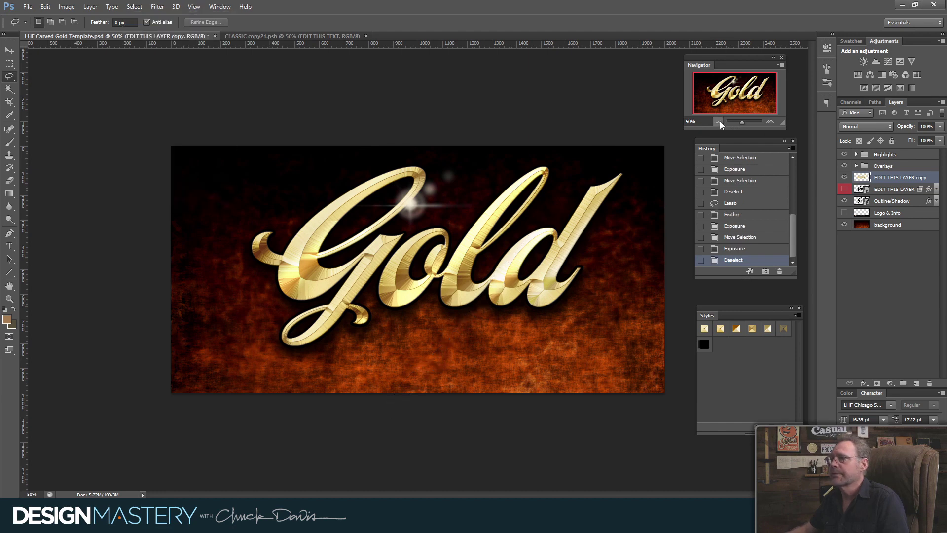
left_click(10, 51)
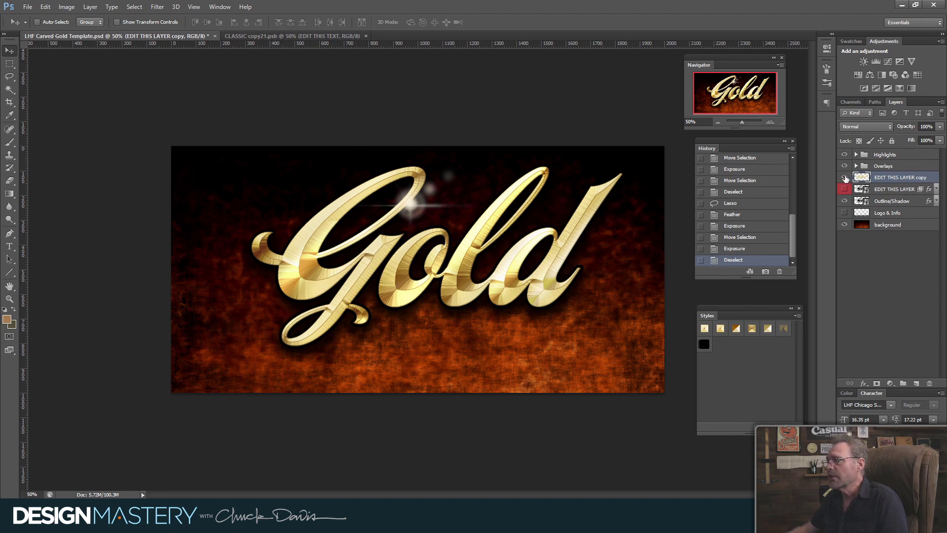
left_click(845, 177)
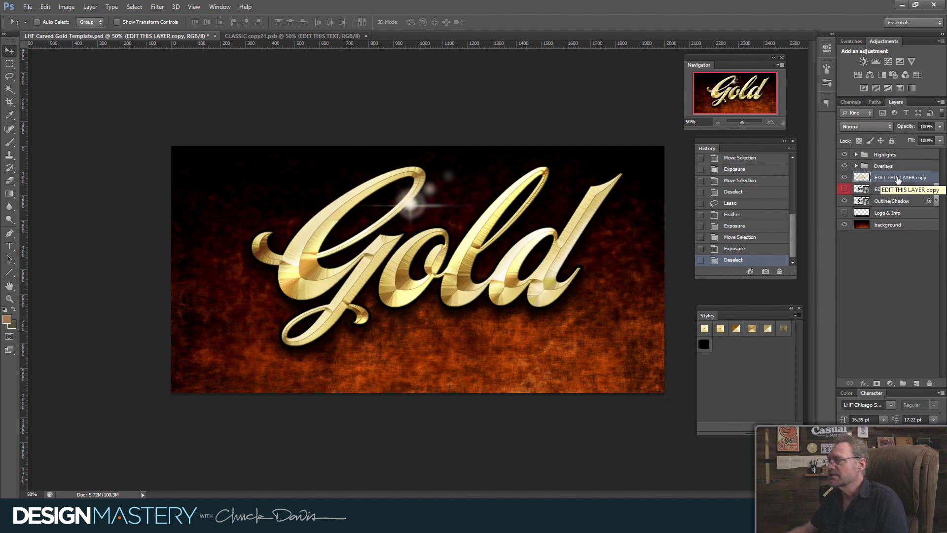